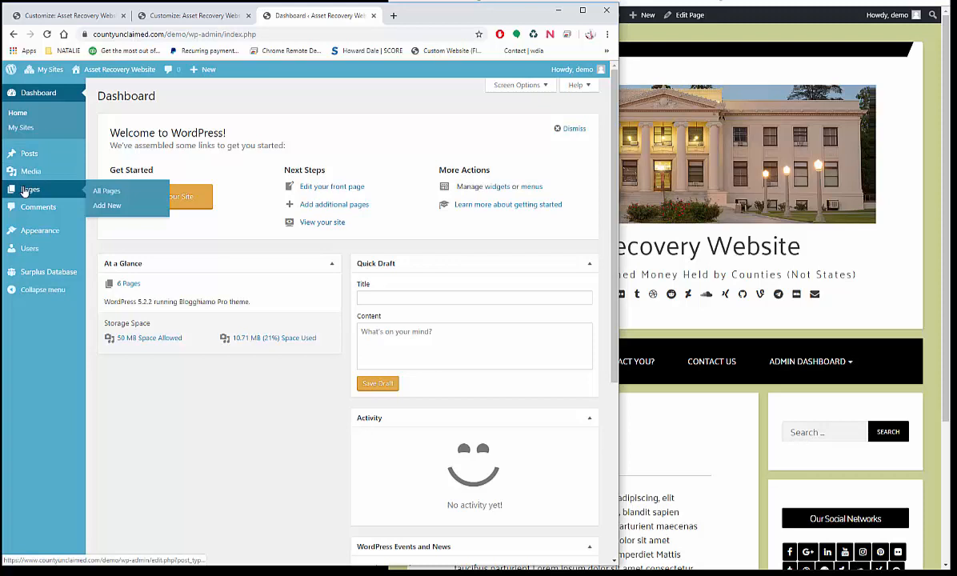
- Open the Home front page for editing from the list of all pages
left_click(30, 190)
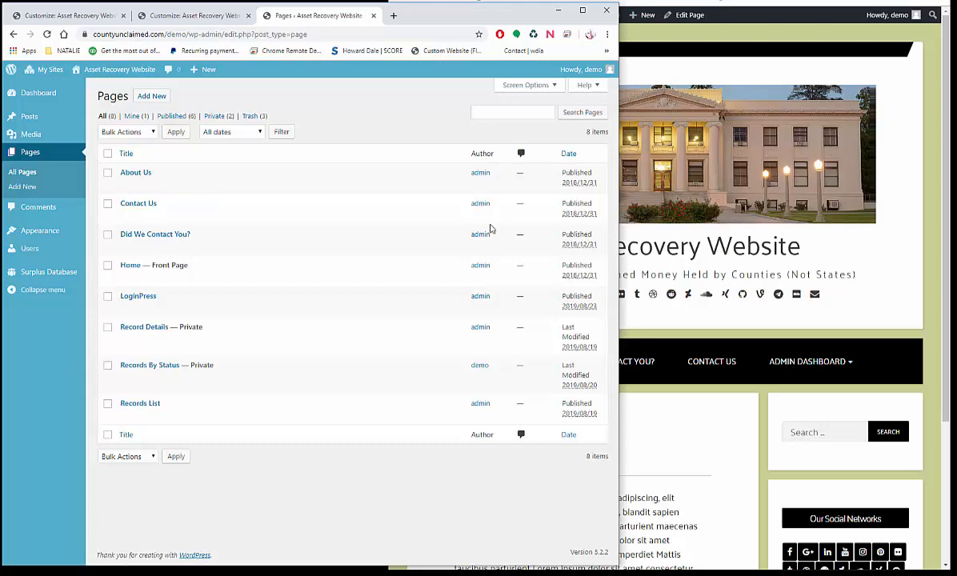
left_click(701, 425)
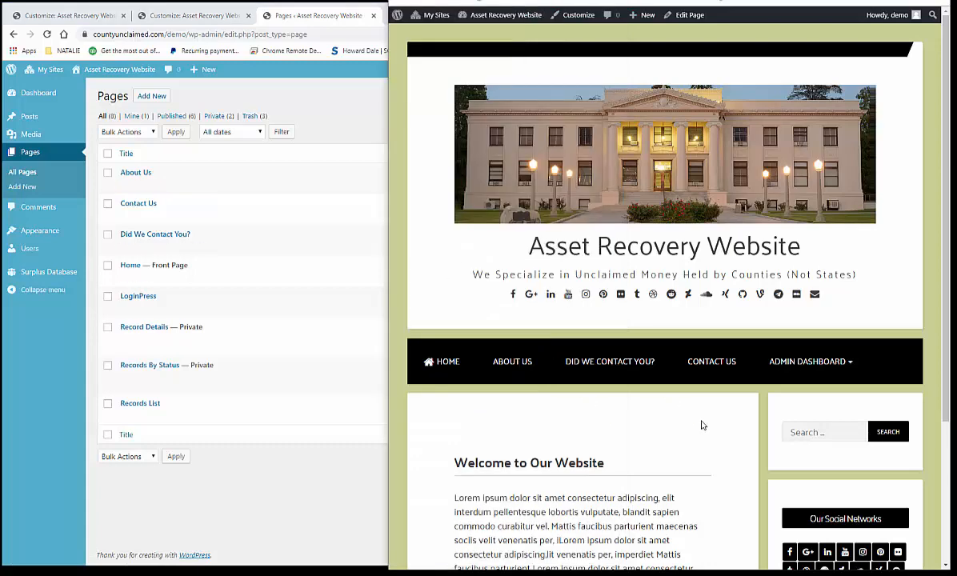
scroll(592, 363, "down", 2)
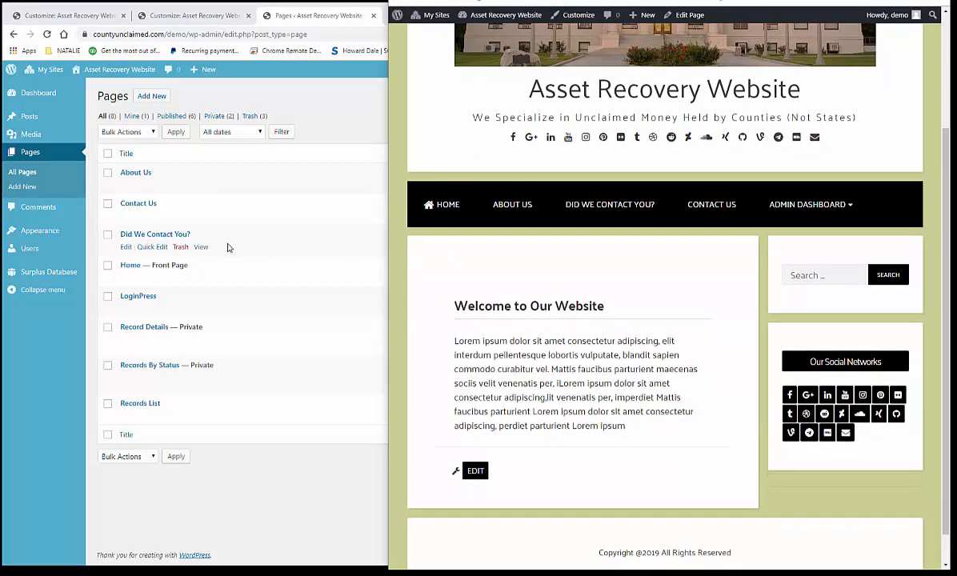
left_click(306, 20)
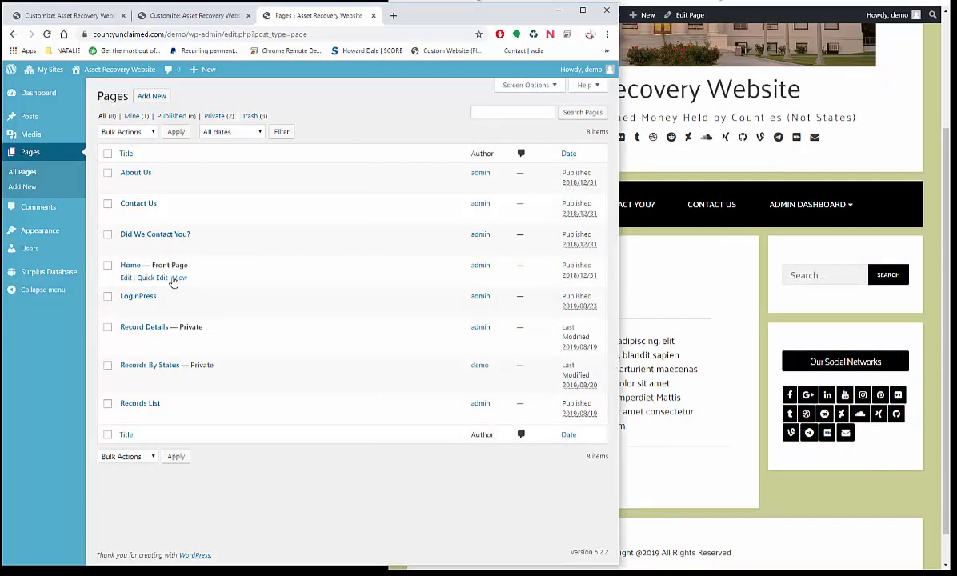
left_click(126, 279)
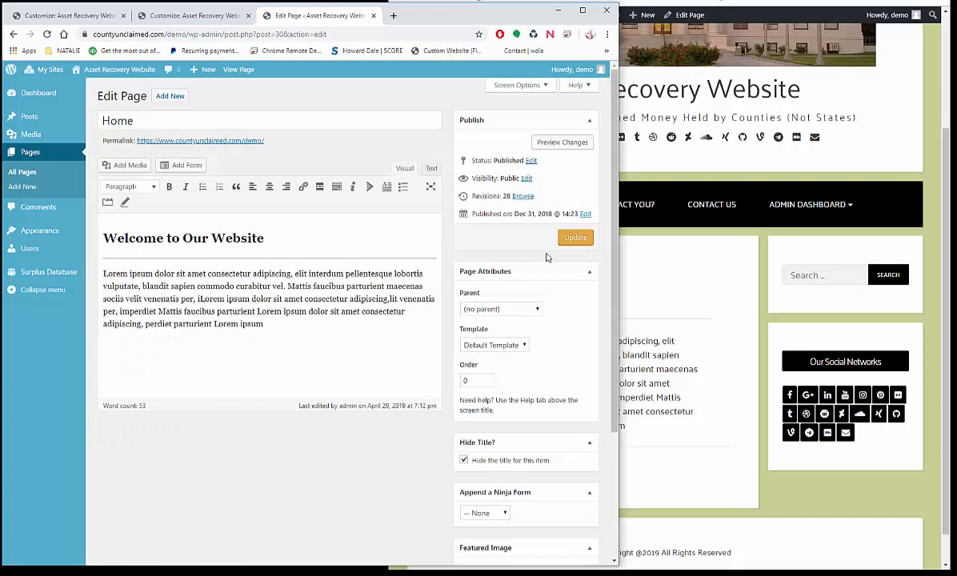
- Compare the Home page's welcome paragraph in the editor with the same paragraph on the live site
left_click(693, 302)
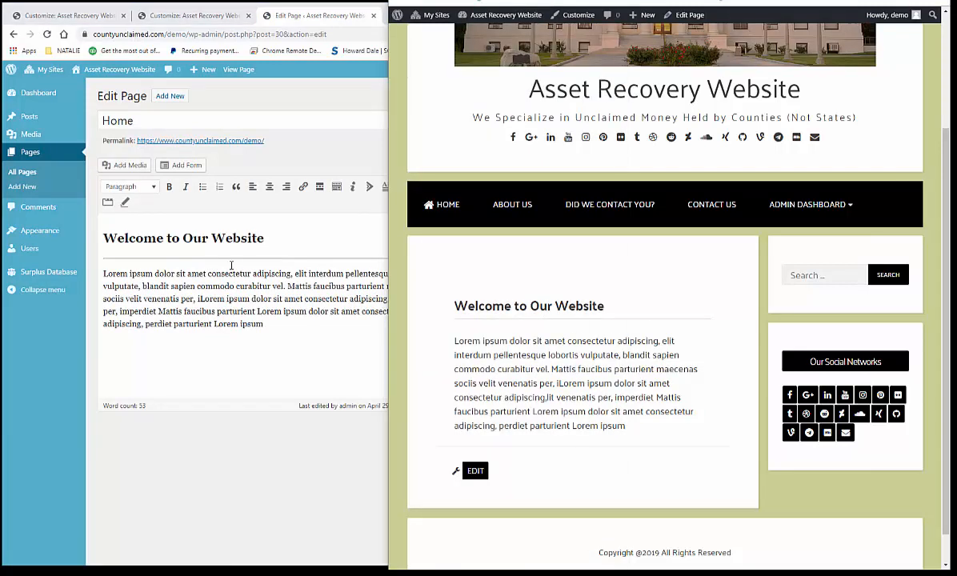
left_click(266, 309)
left_click_drag(264, 324, 102, 273)
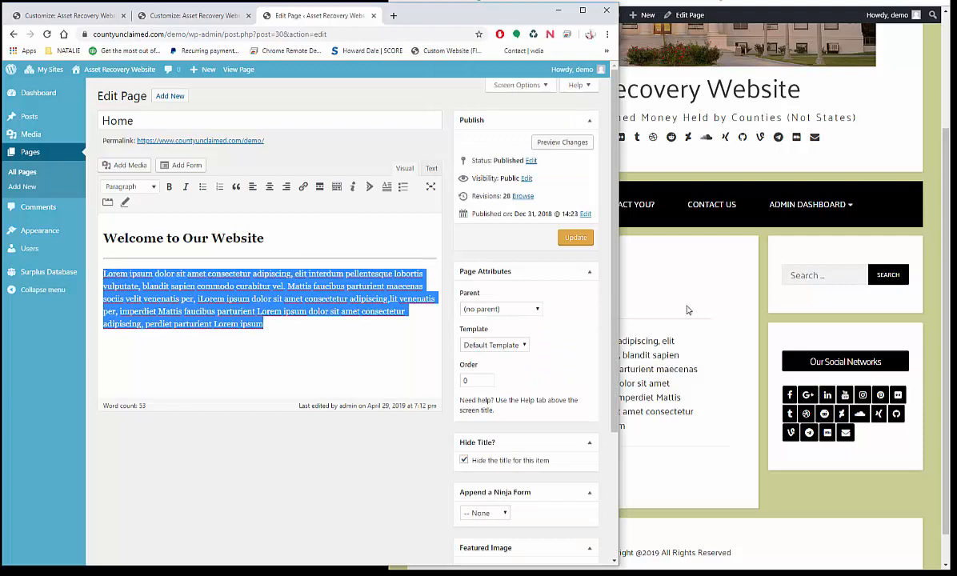
left_click(686, 312)
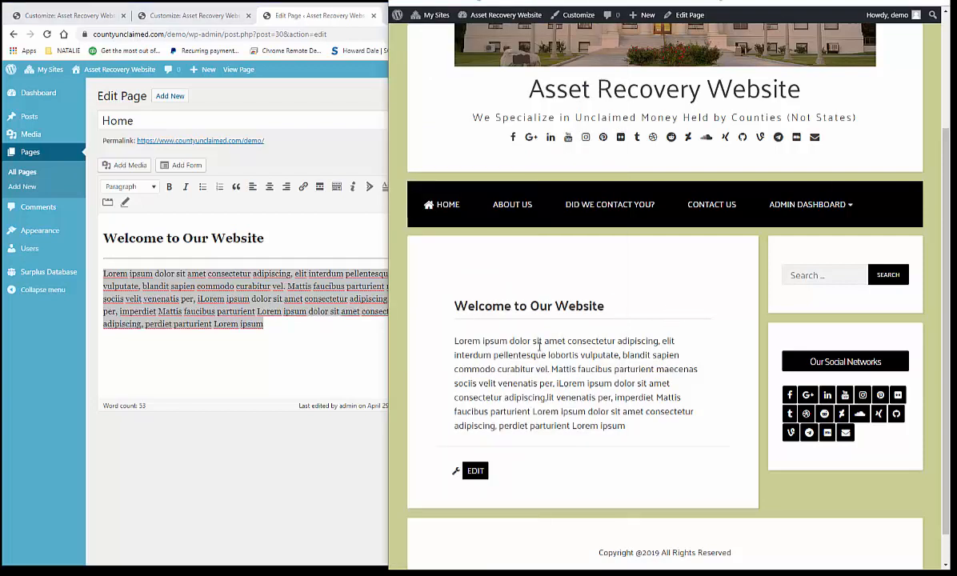
left_click(318, 325)
left_click_drag(268, 325, 177, 286)
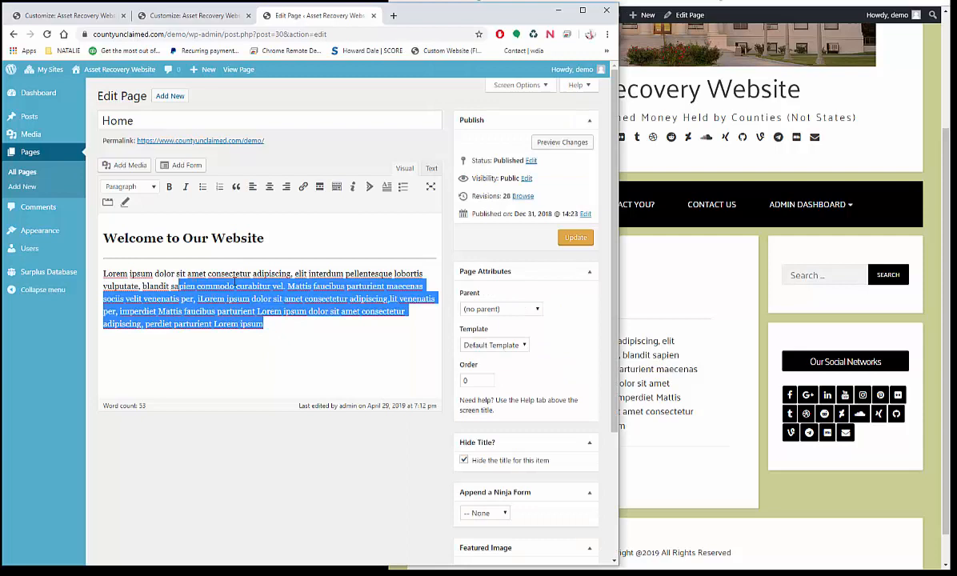
left_click(660, 291)
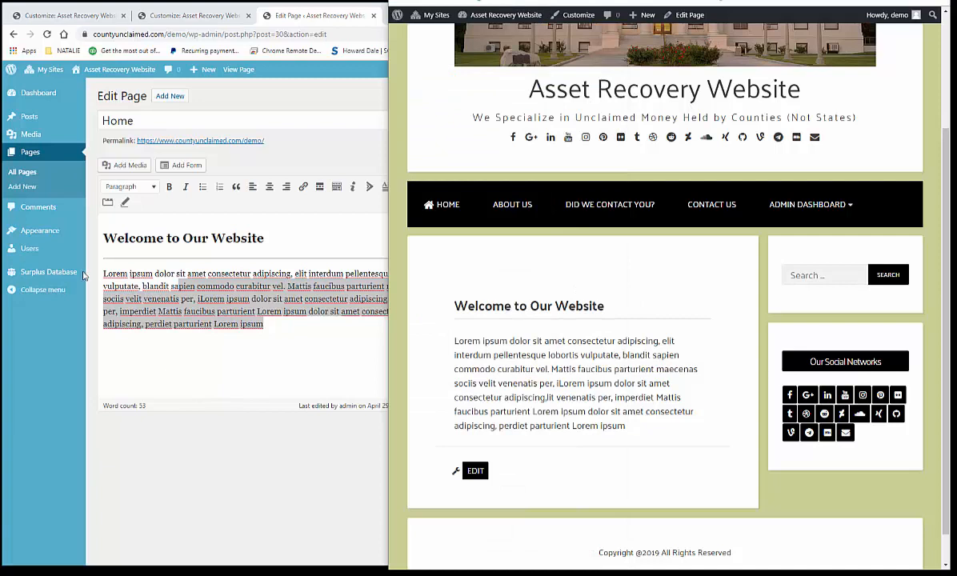
- Open the About Us page for editing and show the same page on the live site
left_click(22, 173)
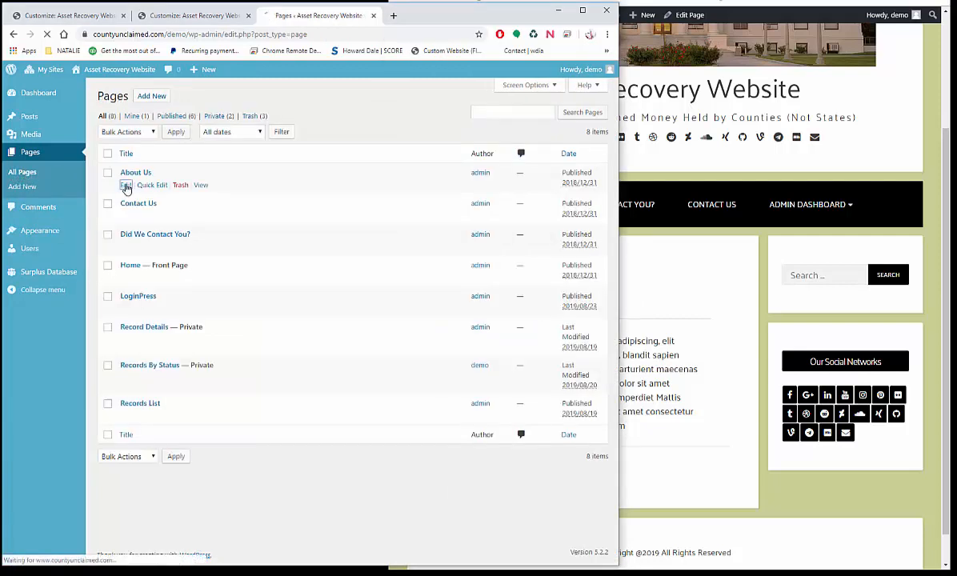
left_click(125, 185)
left_click(667, 270)
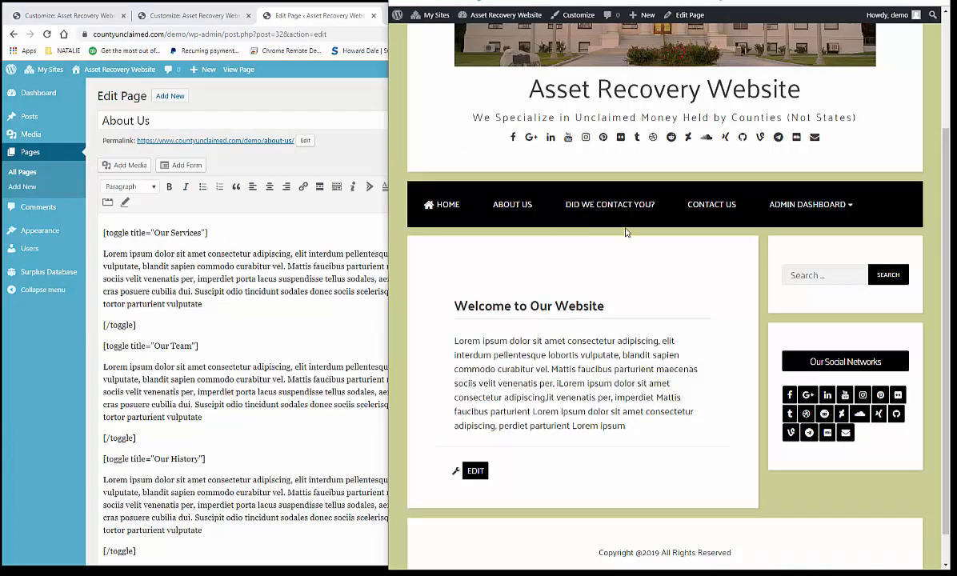
left_click(512, 206)
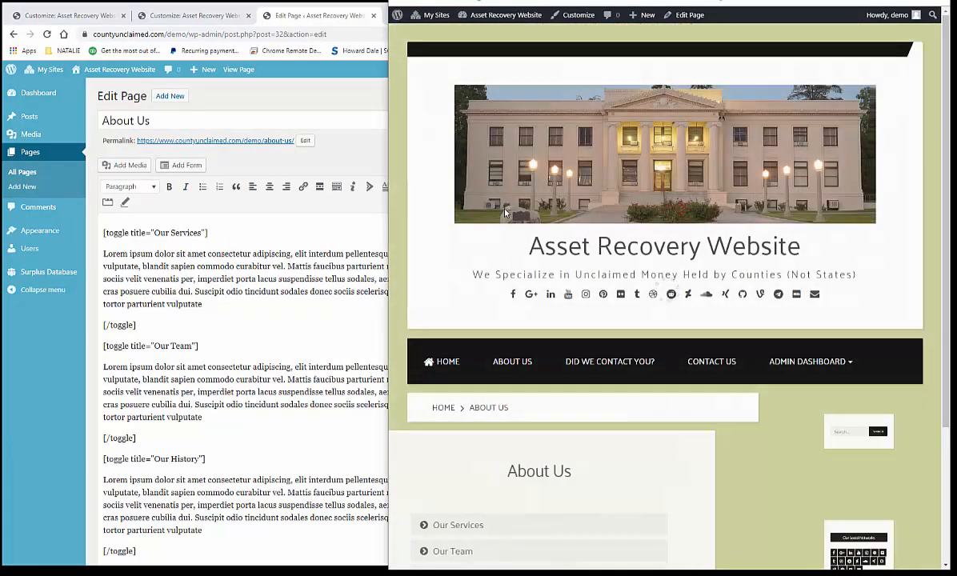
scroll(485, 246, "down", 1)
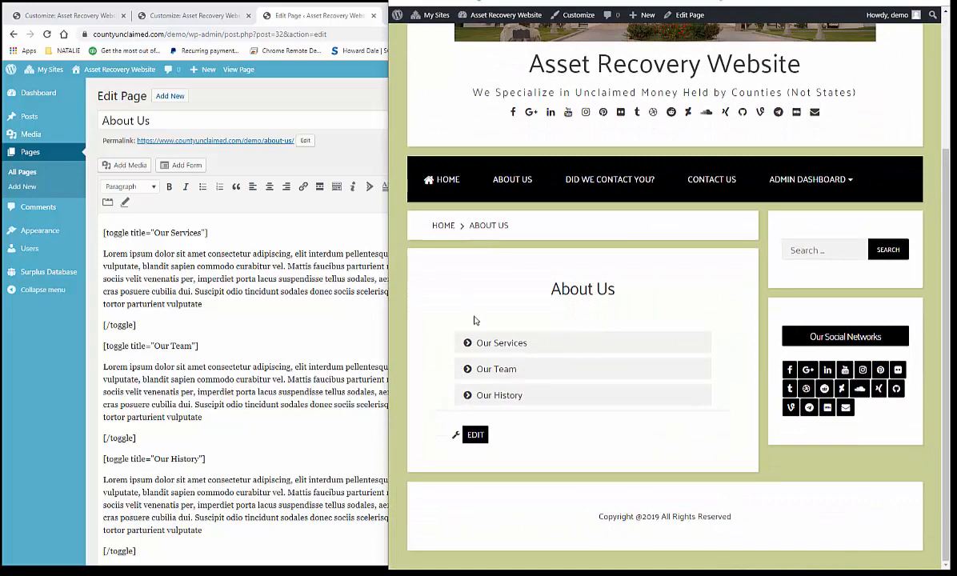
- Expand and collapse the Our Services, Our Team and Our History sections on the live About Us page
left_click(469, 343)
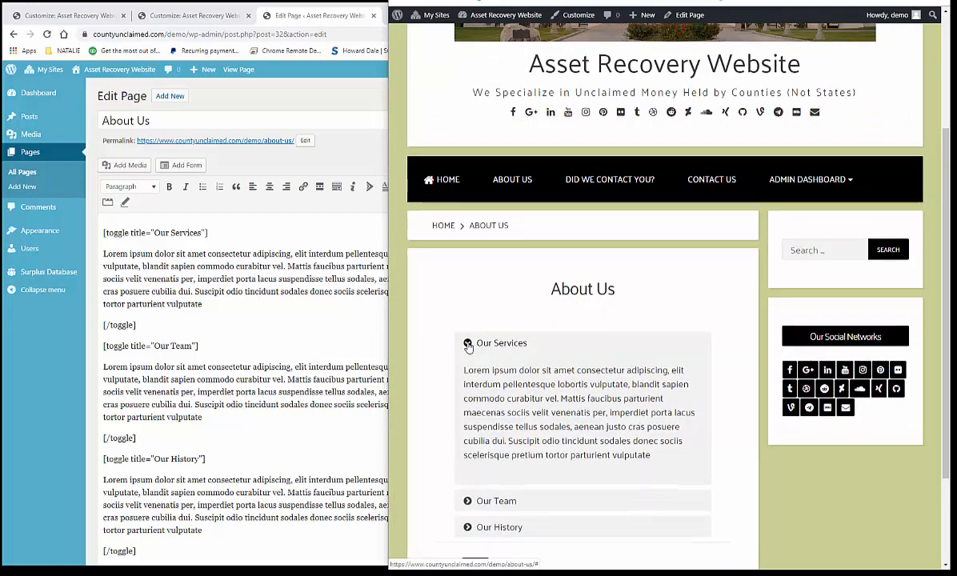
left_click(469, 343)
left_click(468, 370)
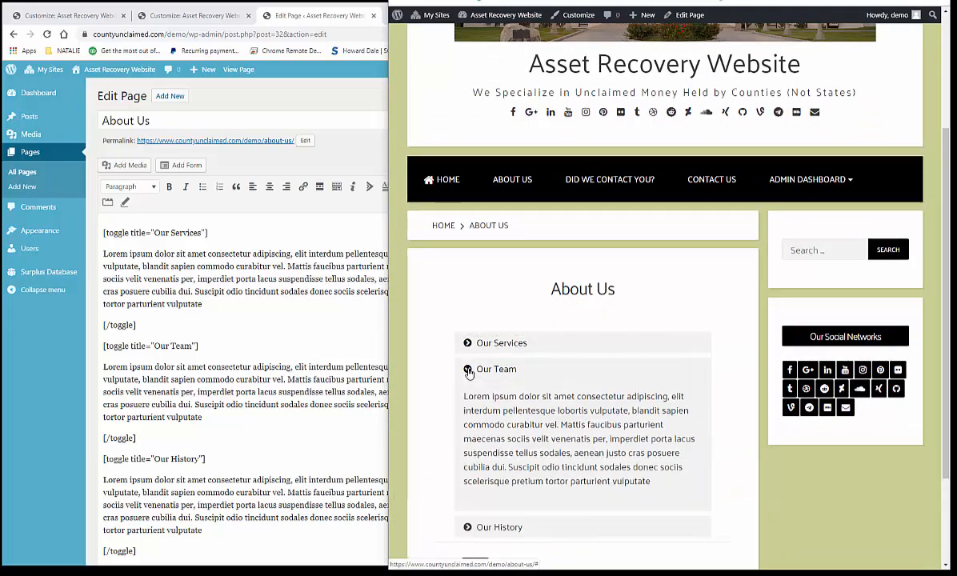
left_click(469, 370)
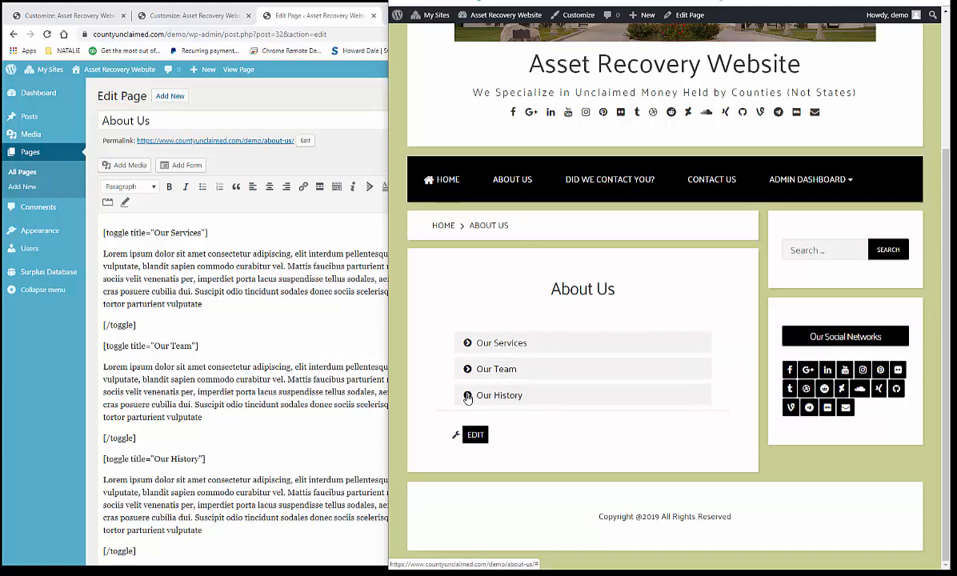
left_click(468, 397)
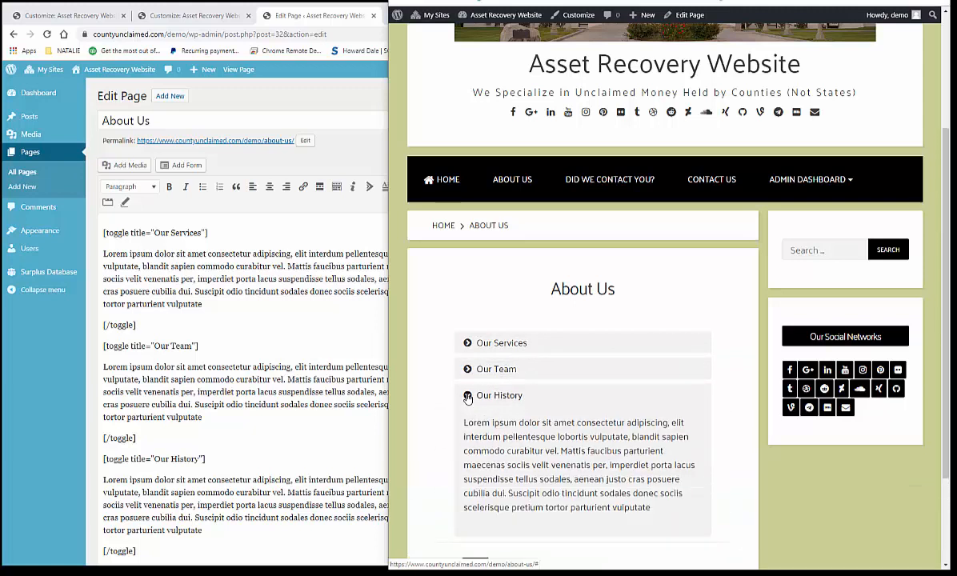
left_click(468, 396)
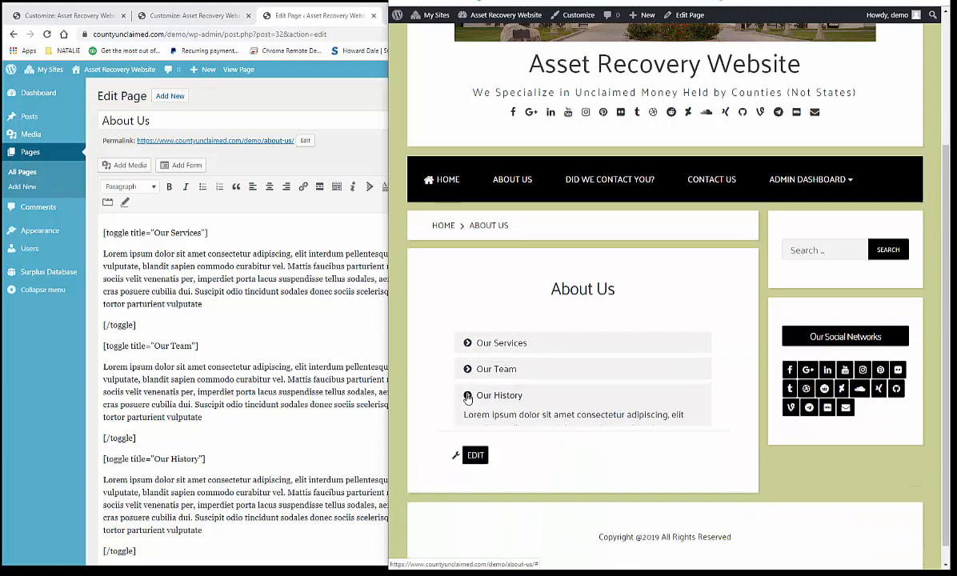
left_click(468, 344)
left_click(468, 344)
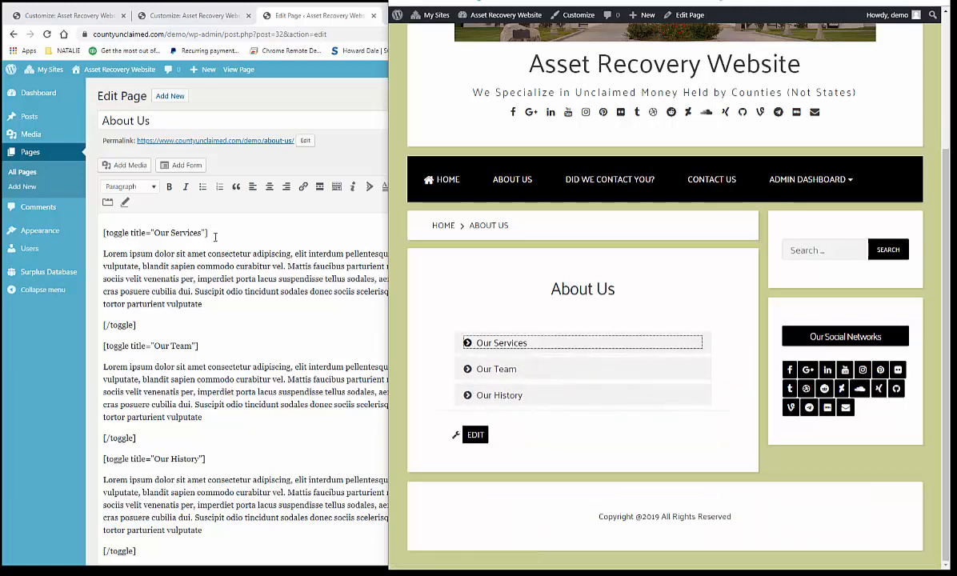
- Examine the "Our Services" toggle shortcode and its title text in the editor against the live section heading
left_click_drag(212, 233, 101, 233)
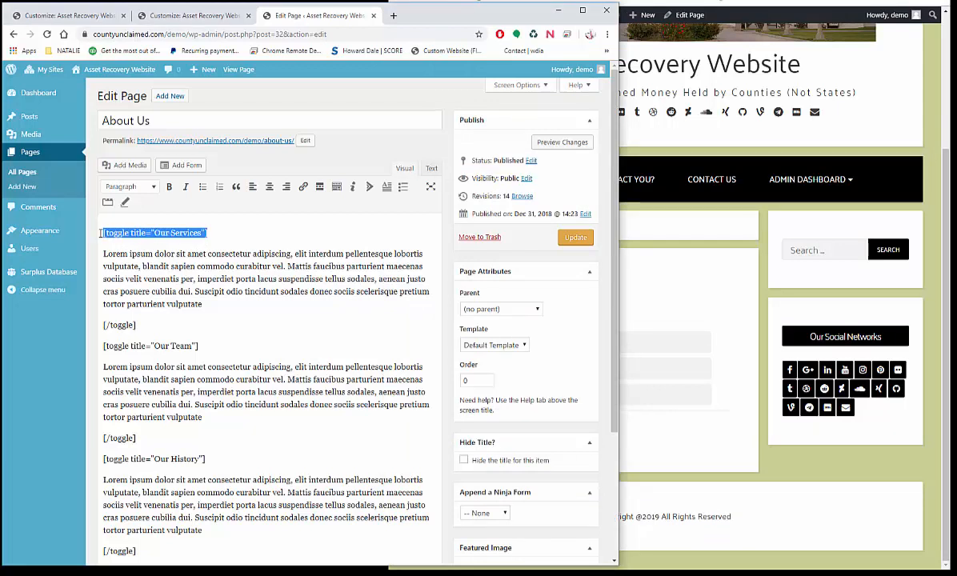
left_click(667, 288)
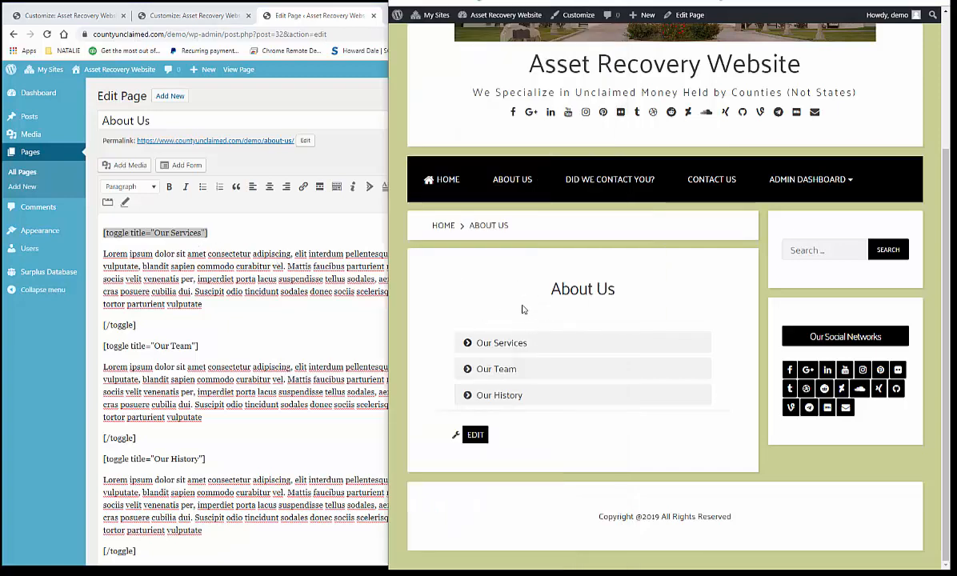
left_click(255, 255)
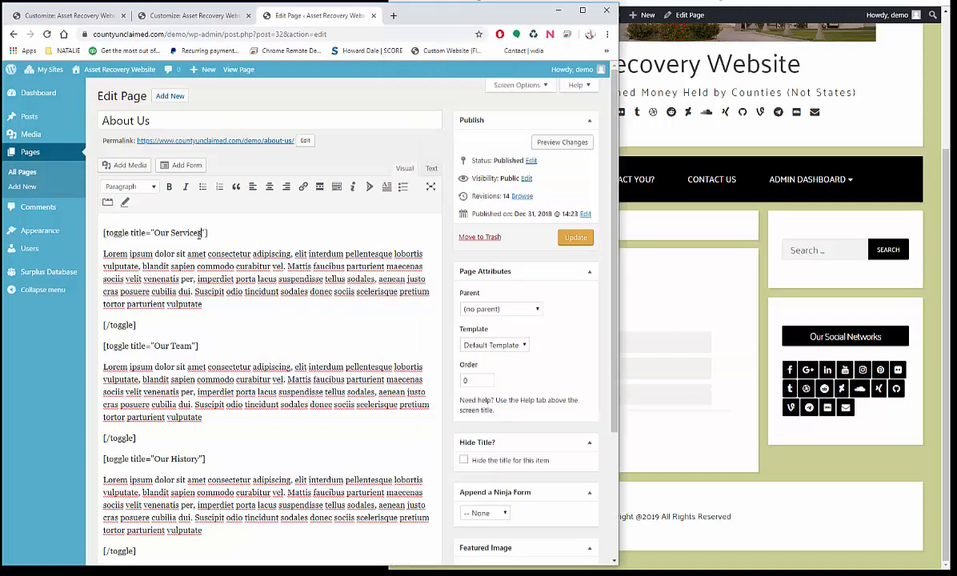
left_click_drag(200, 233, 159, 232)
left_click(684, 300)
- Expand Our Services on the live page and compare its body text with the matching paragraph in the editor
left_click(466, 343)
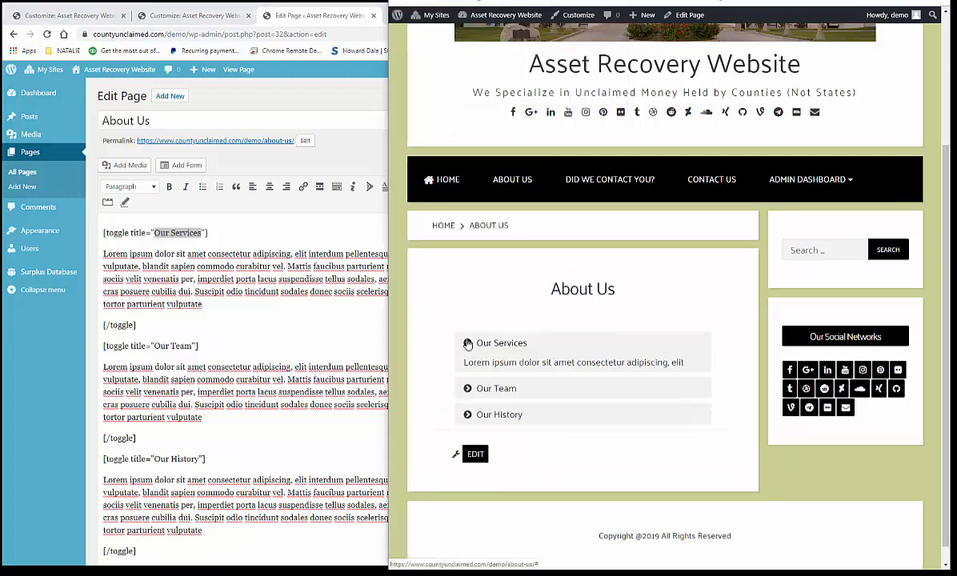
left_click_drag(652, 455, 467, 371)
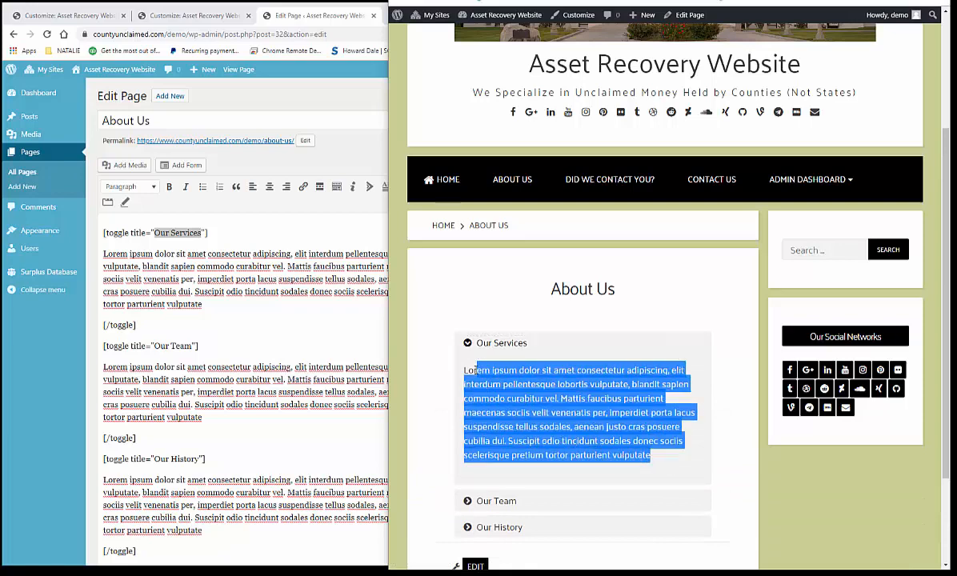
left_click(321, 309)
left_click_drag(202, 303, 102, 253)
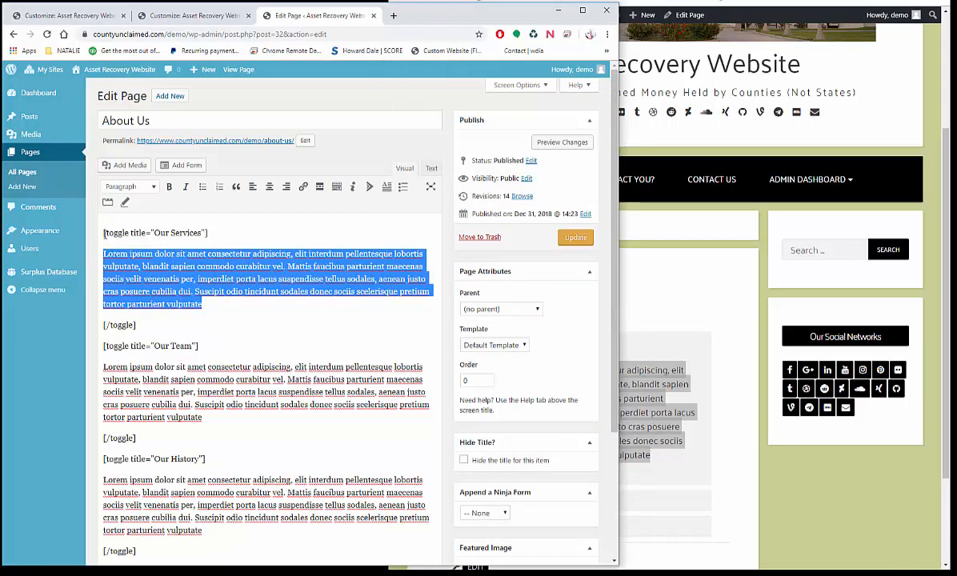
- Examine the opening [toggle title="Our Services"] and closing [/toggle] tags around the section's text in the editor
left_click(101, 230)
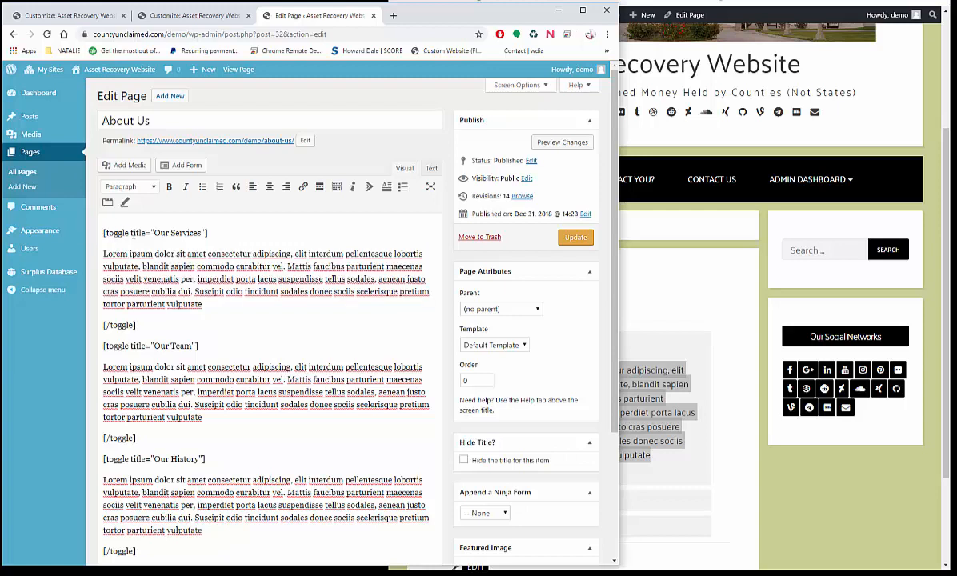
left_click_drag(212, 232, 102, 233)
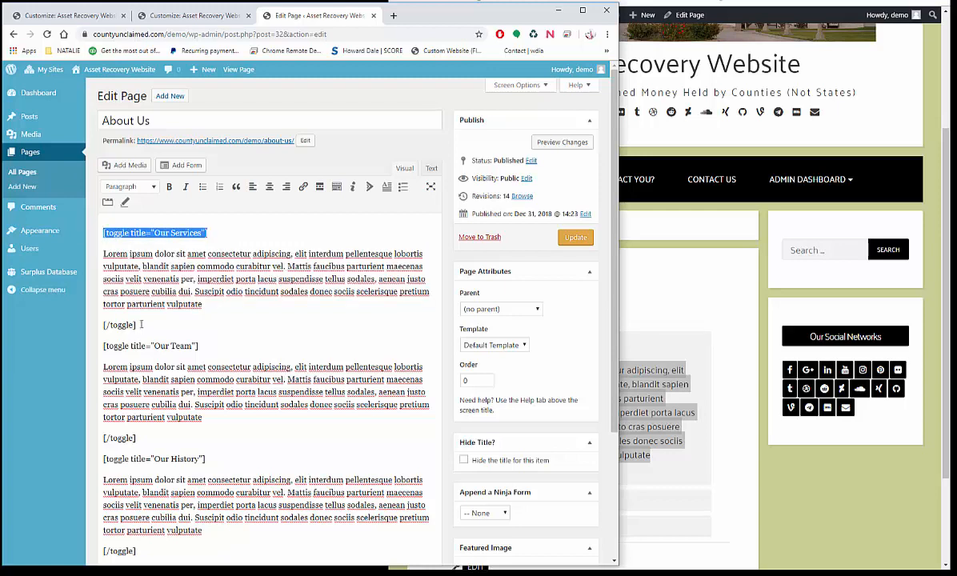
left_click_drag(137, 324, 102, 324)
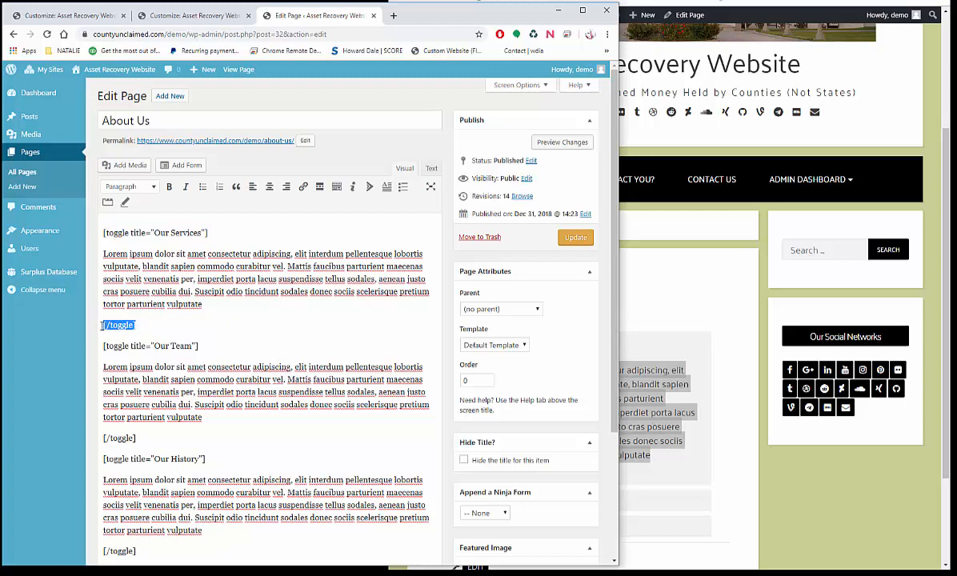
left_click_drag(208, 232, 97, 231)
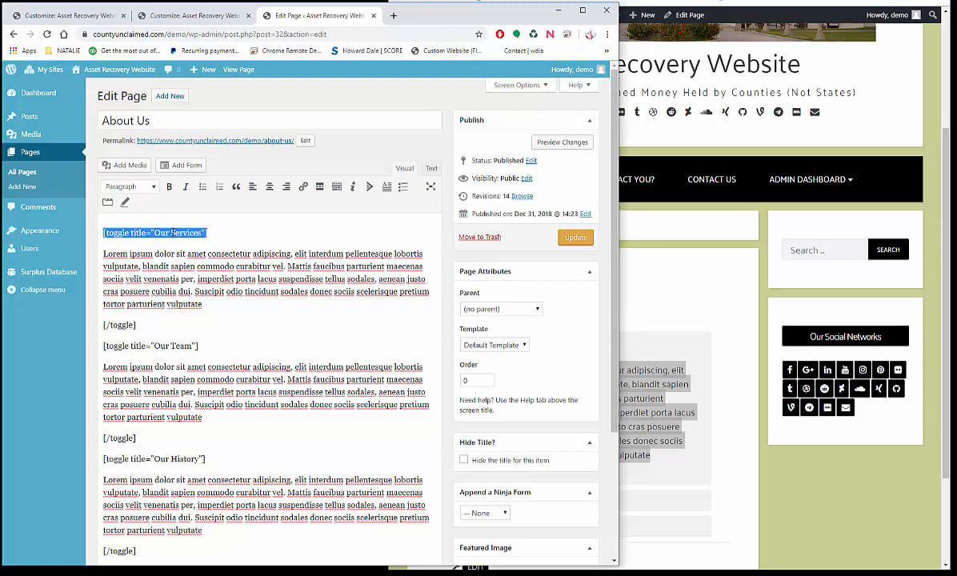
- Expand Our Team on the live page and compare it with its toggle title and paragraph in the editor
left_click(644, 301)
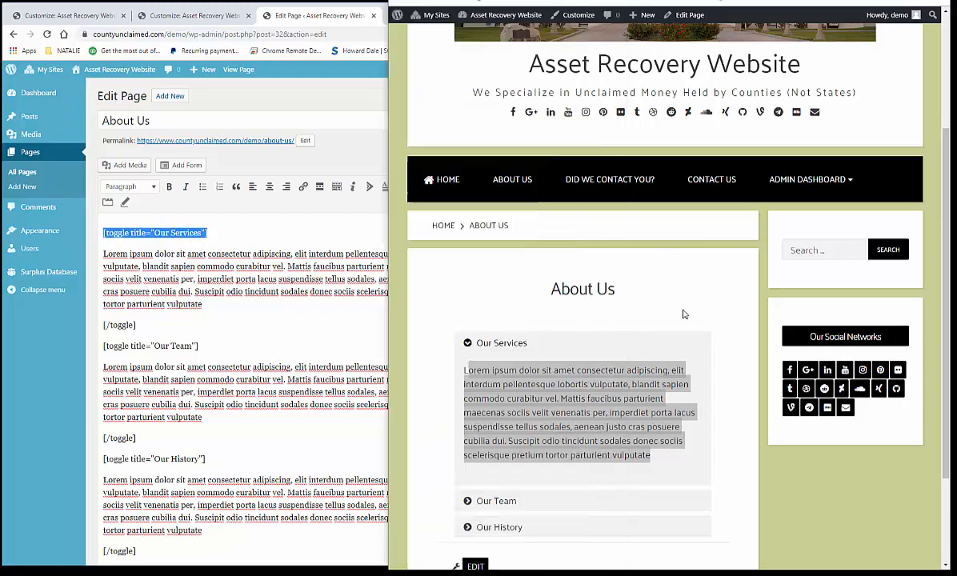
left_click(468, 501)
scroll(637, 392, "down", 3)
left_click(198, 345)
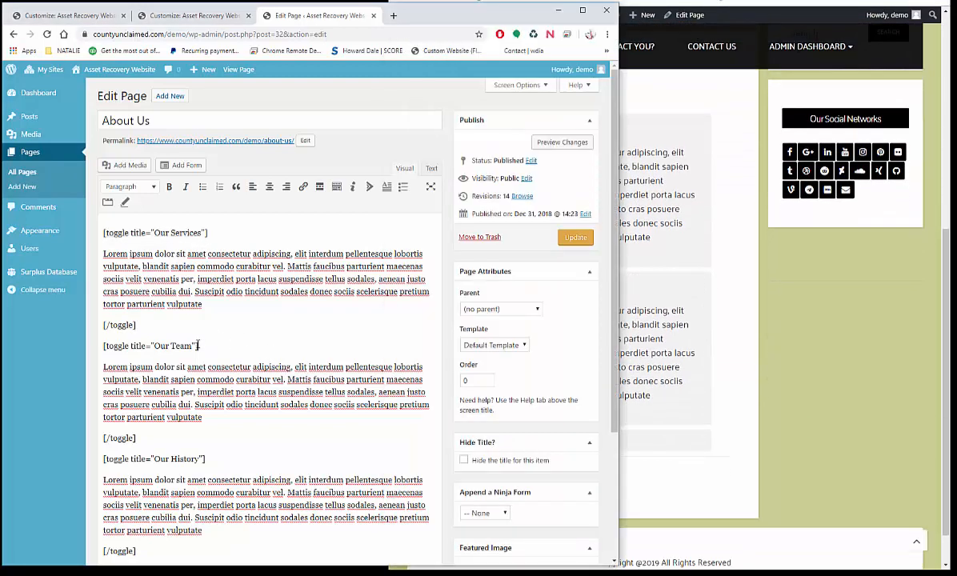
left_click_drag(192, 346, 156, 346)
left_click_drag(202, 417, 116, 367)
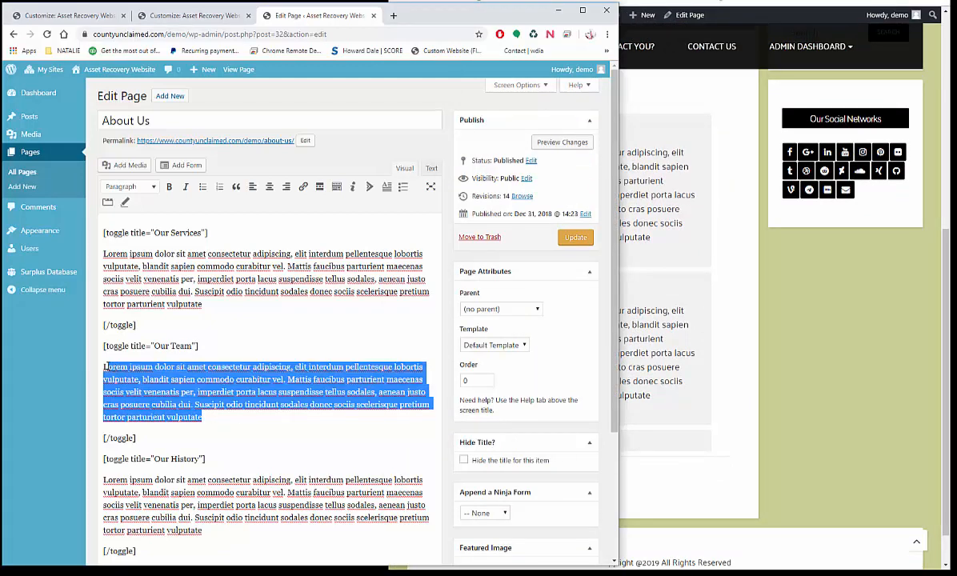
left_click(735, 292)
left_click(255, 386)
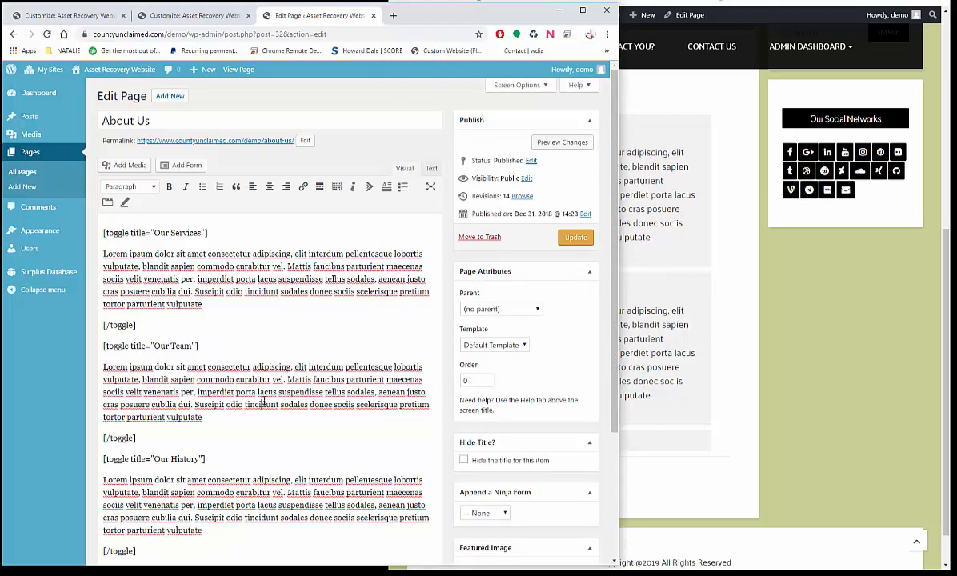
scroll(261, 402, "down", 1)
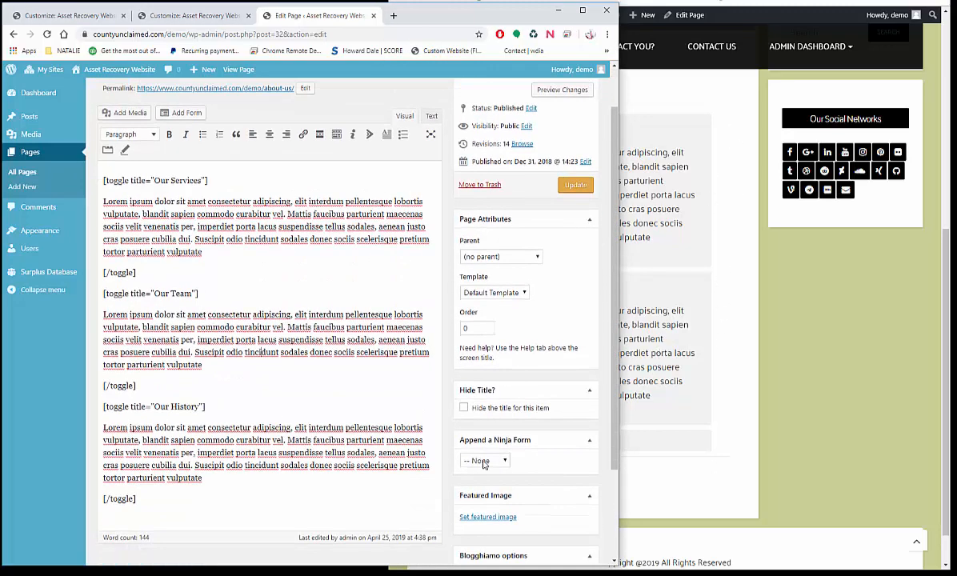
- Delete all toggle sections from the About Us page content, and undo the deletion
left_click_drag(136, 499, 102, 177)
key("BackSpace")
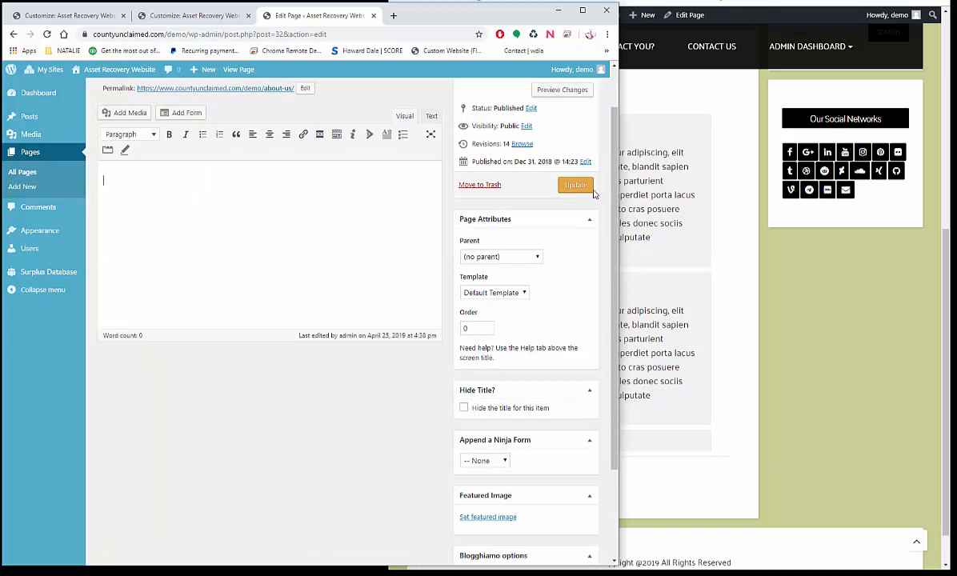
key("ctrl+z")
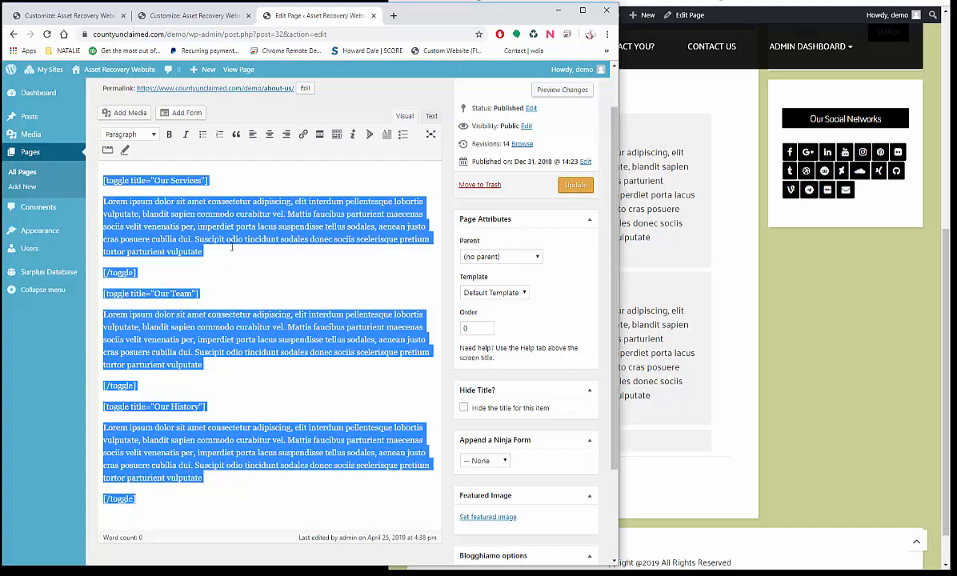
- Update the About Us page and reload its live version
left_click(569, 186)
left_click(632, 179)
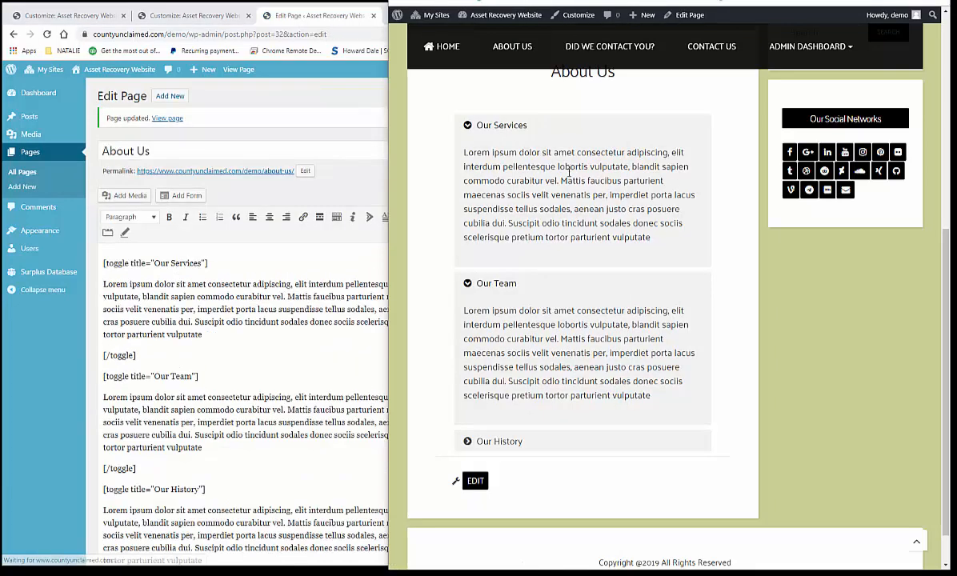
key("F5")
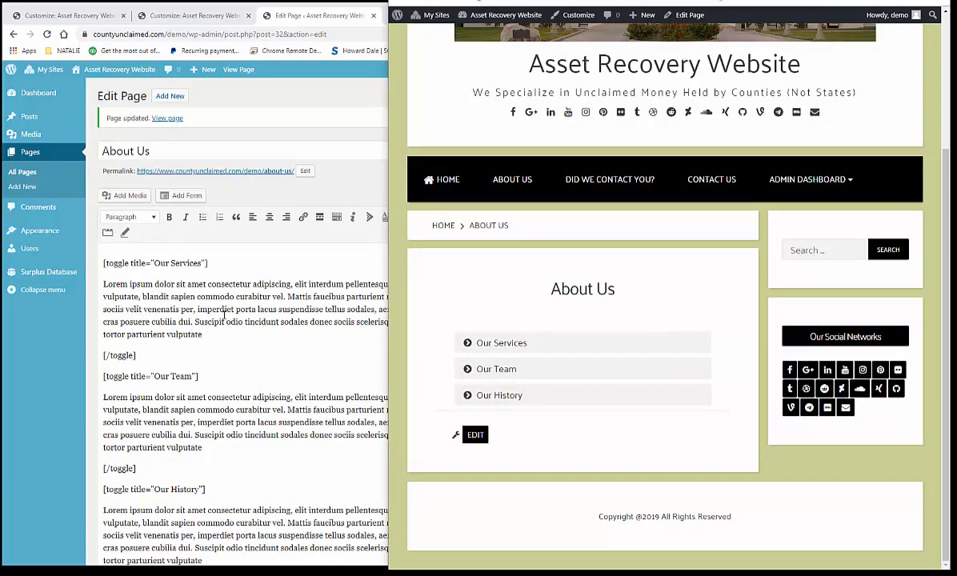
- Open the "Did We Contact You?" page for editing and examine its body paragraph
left_click(37, 173)
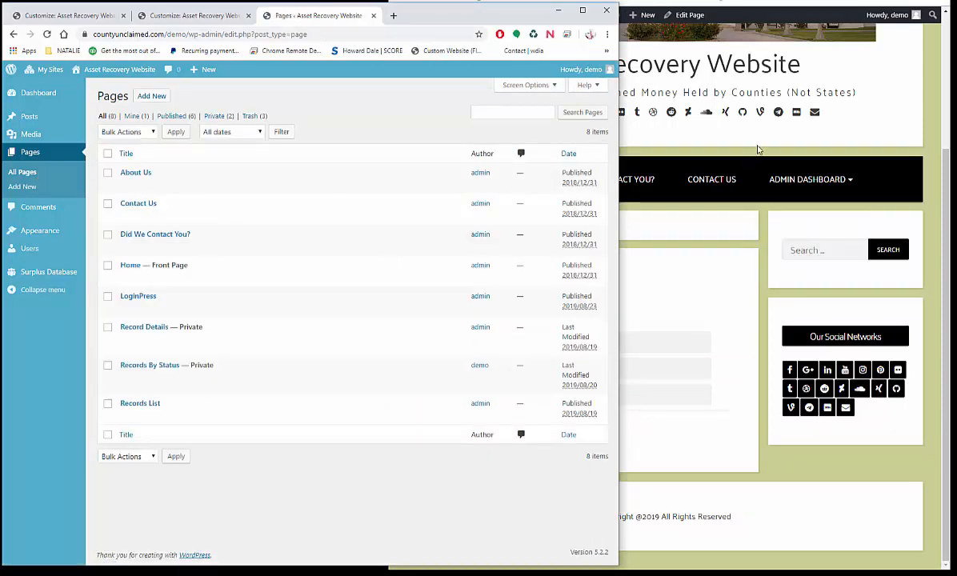
left_click(127, 248)
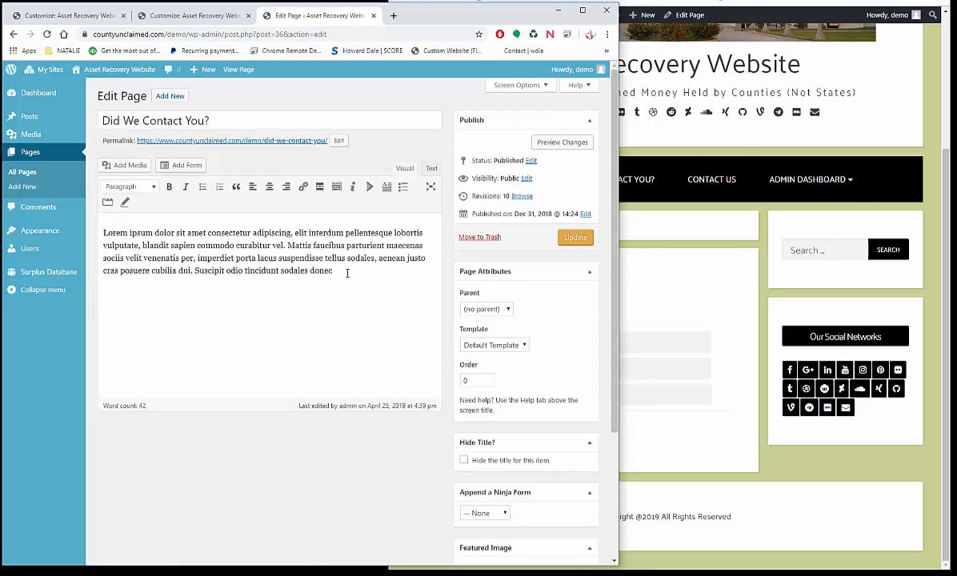
left_click_drag(341, 274, 94, 230)
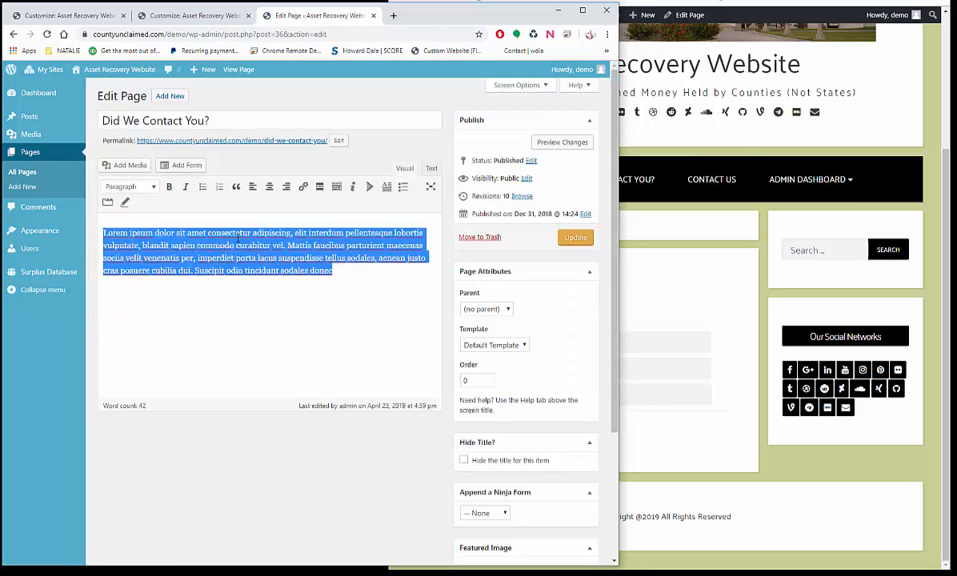
left_click(344, 270)
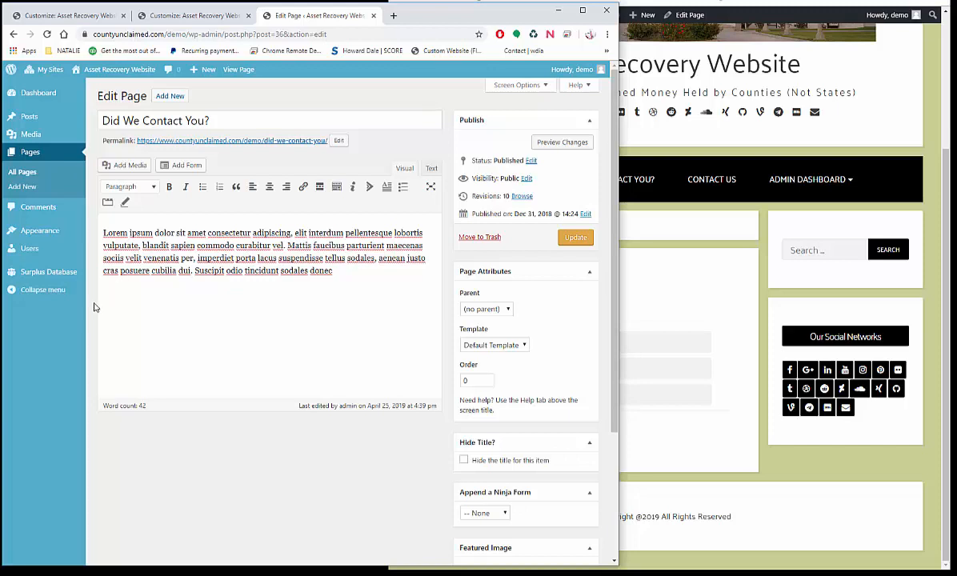
- Examine the file upload option for adding media to the "Did We Contact You?" page, and return to its text
left_click(122, 166)
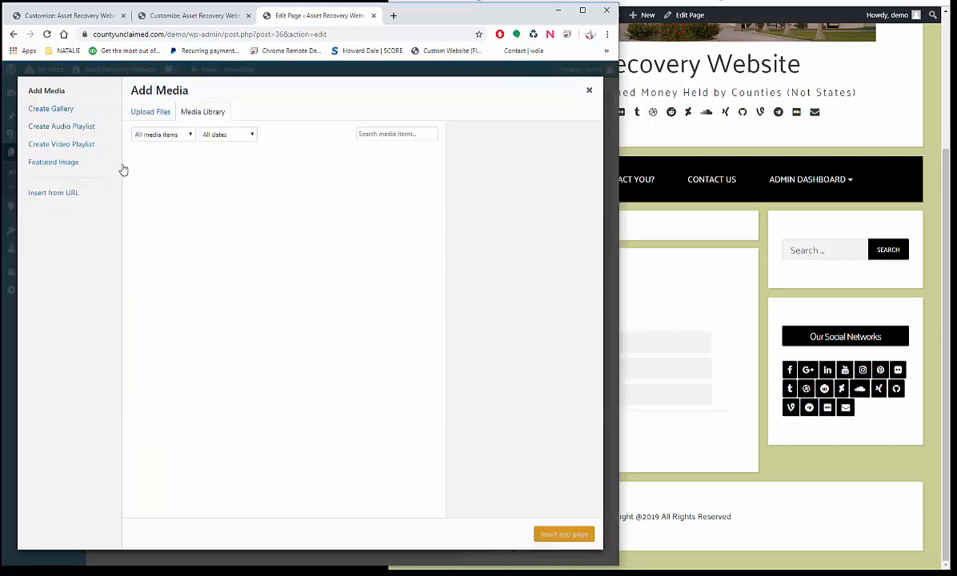
left_click(146, 113)
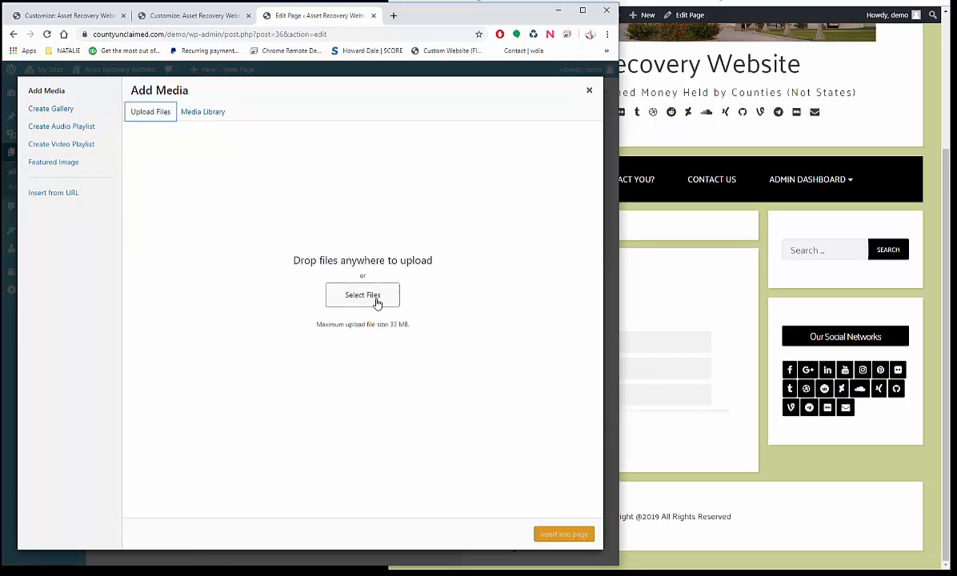
left_click(589, 92)
left_click(210, 318)
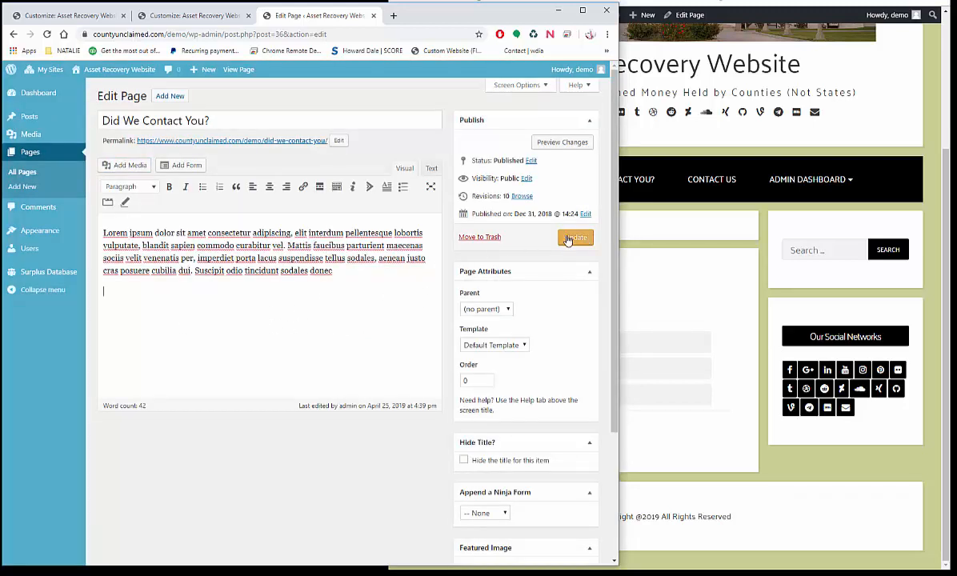
- Open the live Contact Us page and view its Phone, Online Form and Address tabs
left_click(676, 281)
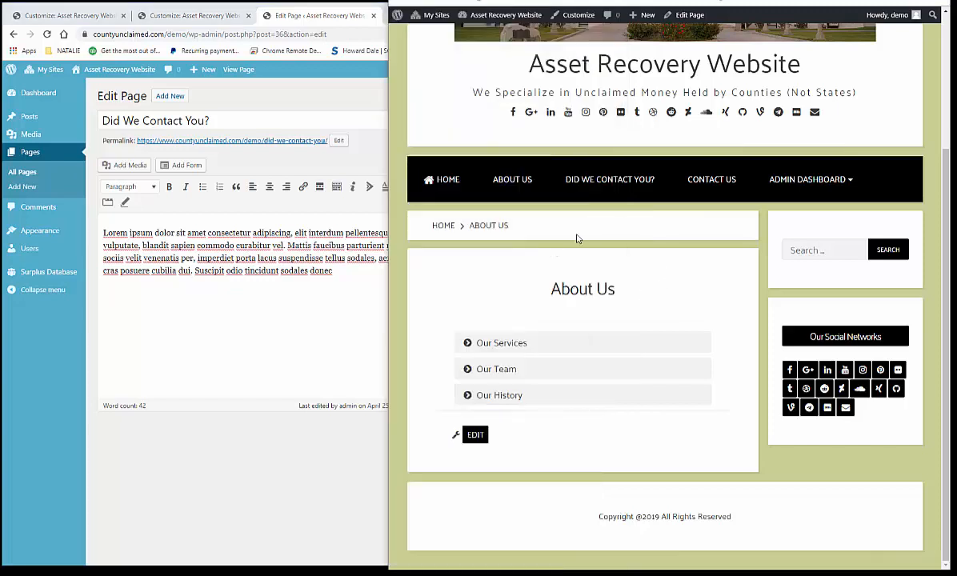
left_click(704, 180)
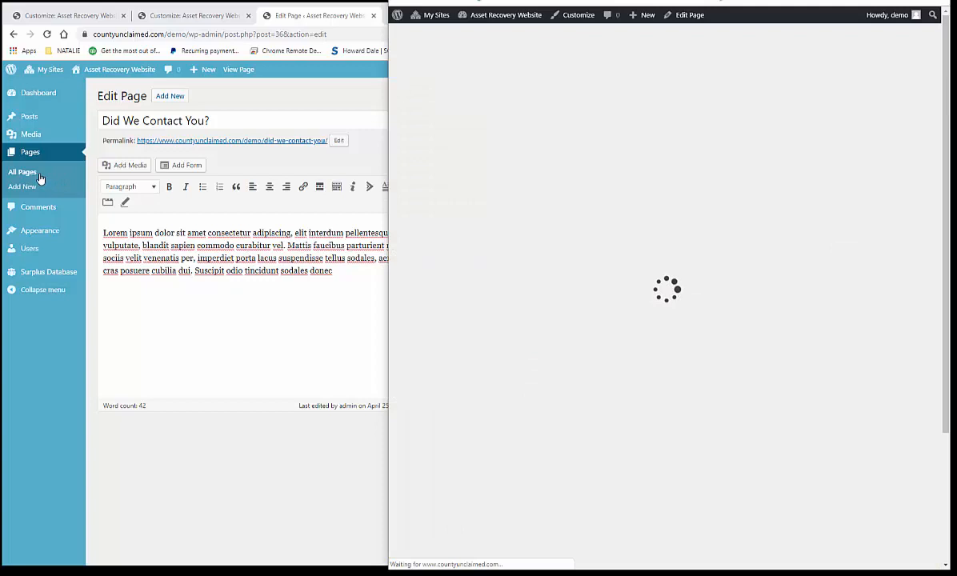
left_click(34, 171)
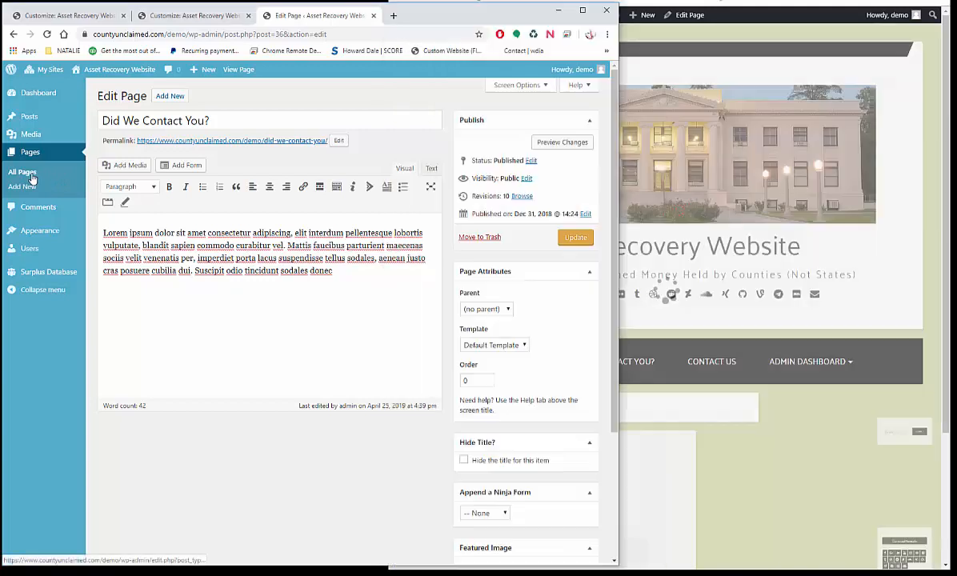
left_click(364, 94)
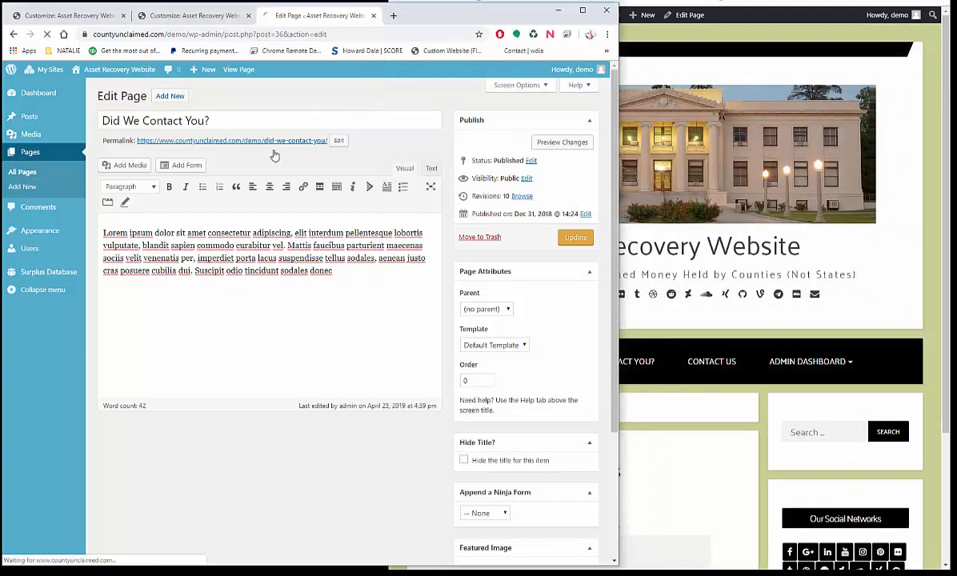
left_click(686, 492)
scroll(684, 443, "down", 2)
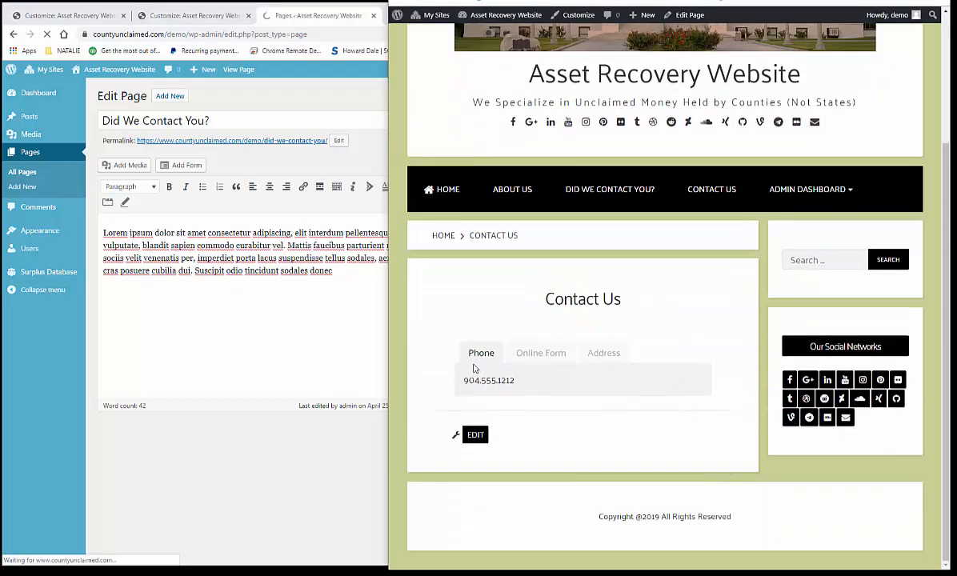
left_click(530, 357)
left_click(603, 356)
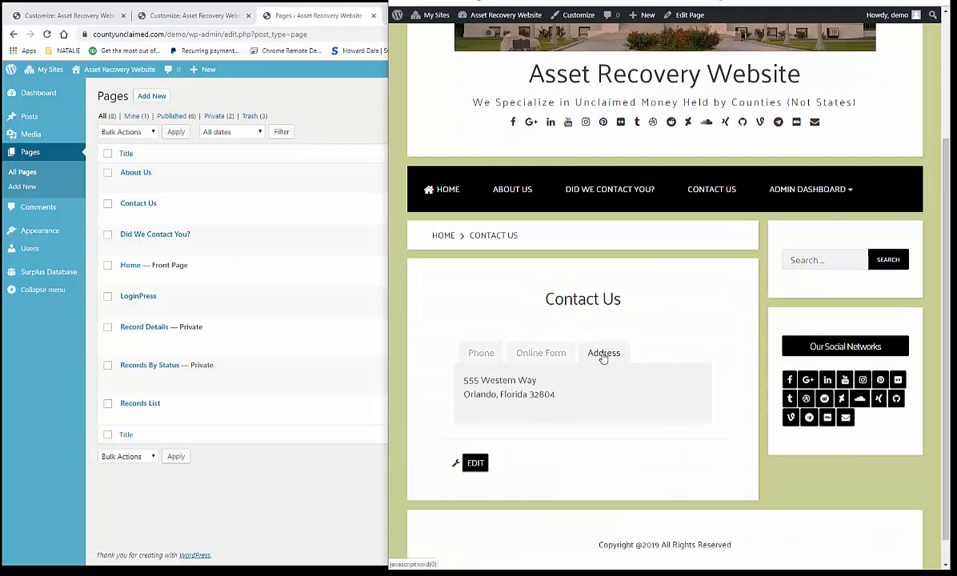
left_click(481, 355)
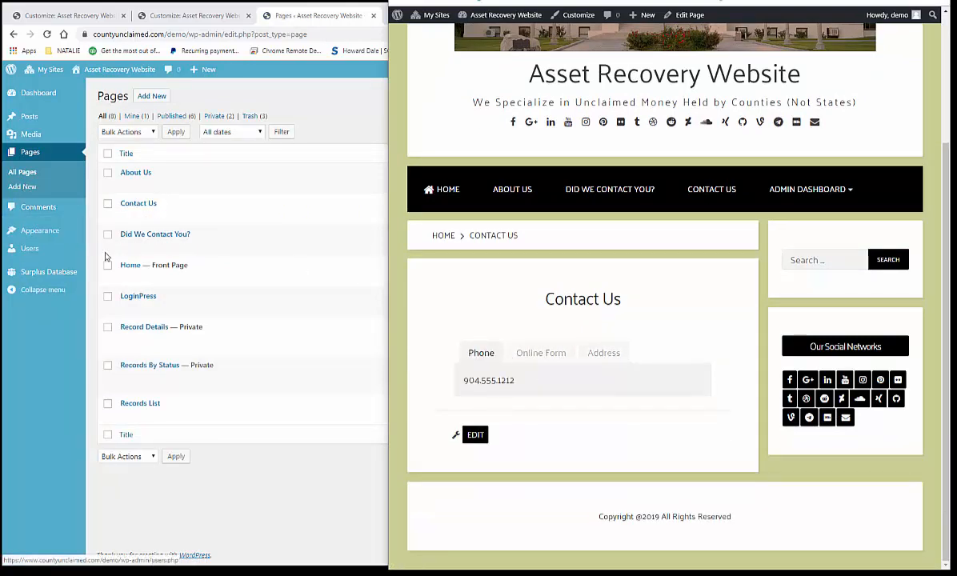
- Open the Contact Us page for editing beside its live version and examine the tab titles and phone number in its shortcodes
left_click(125, 217)
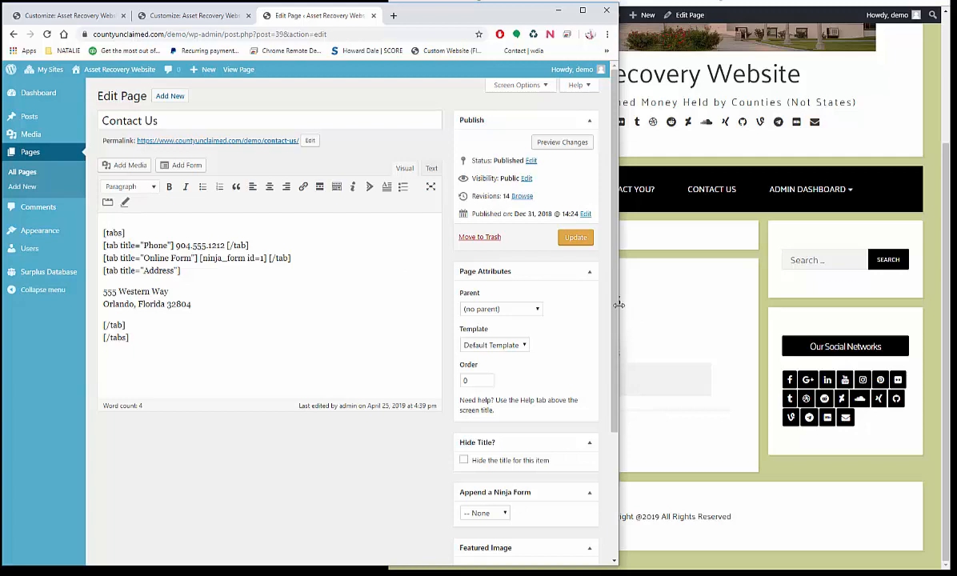
left_click_drag(619, 304, 450, 309)
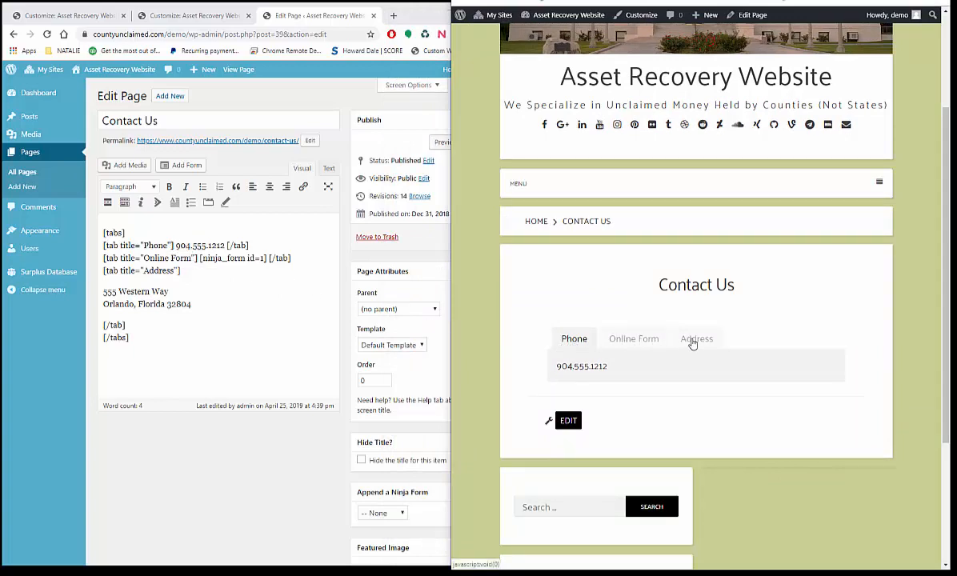
left_click(163, 247)
double_click(162, 247)
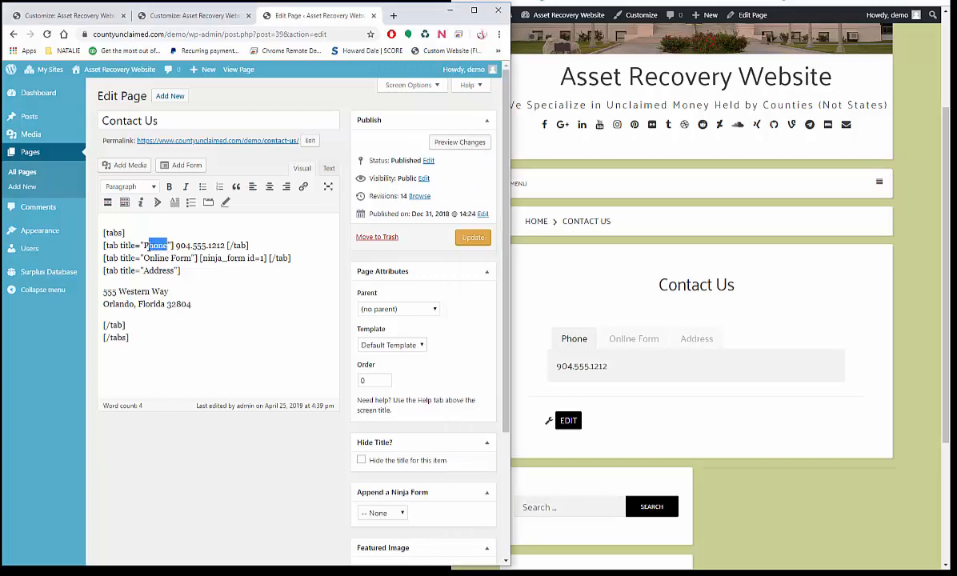
left_click_drag(191, 259, 146, 258)
left_click_drag(227, 246, 175, 246)
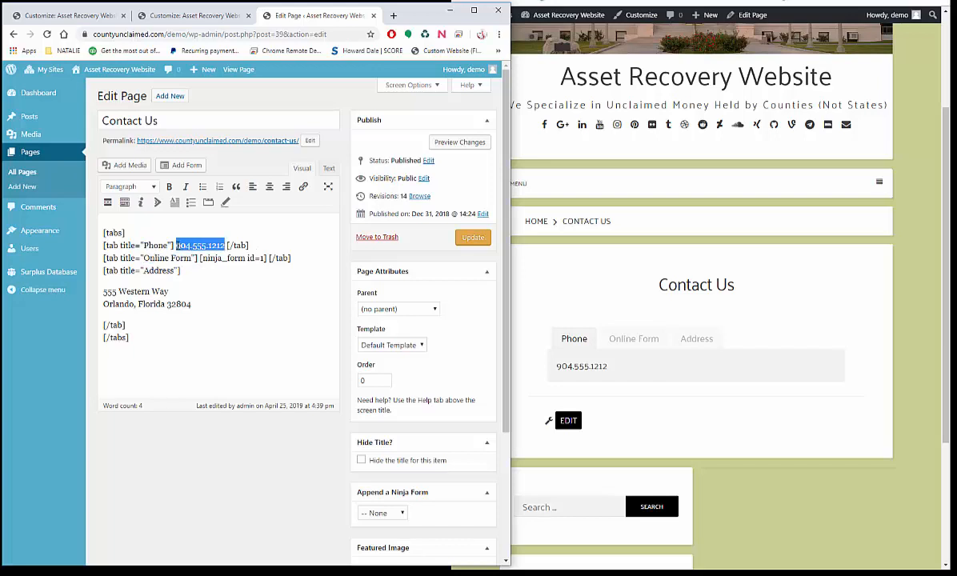
left_click(209, 280)
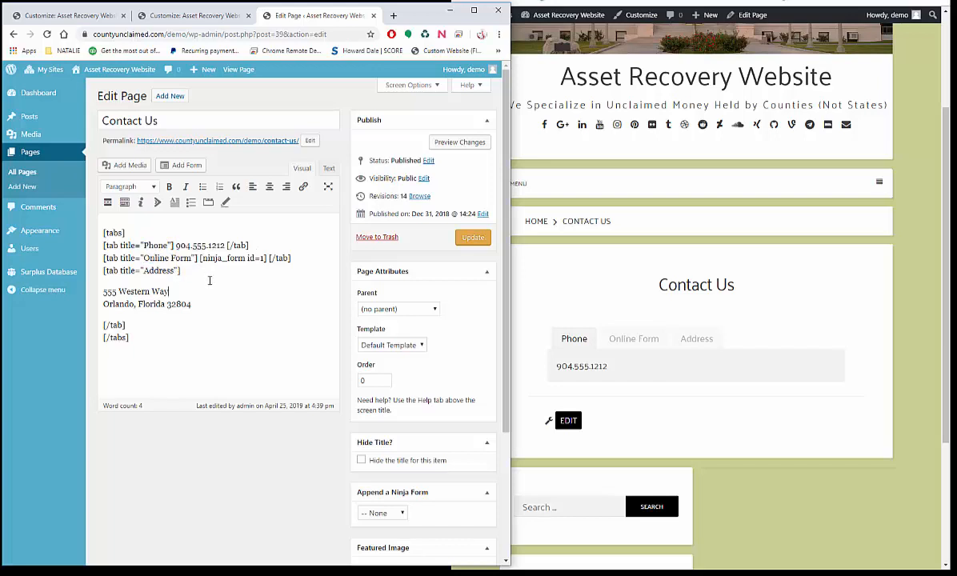
- View the full Online Form tab on the live Contact Us page, through to its submit option
left_click(632, 340)
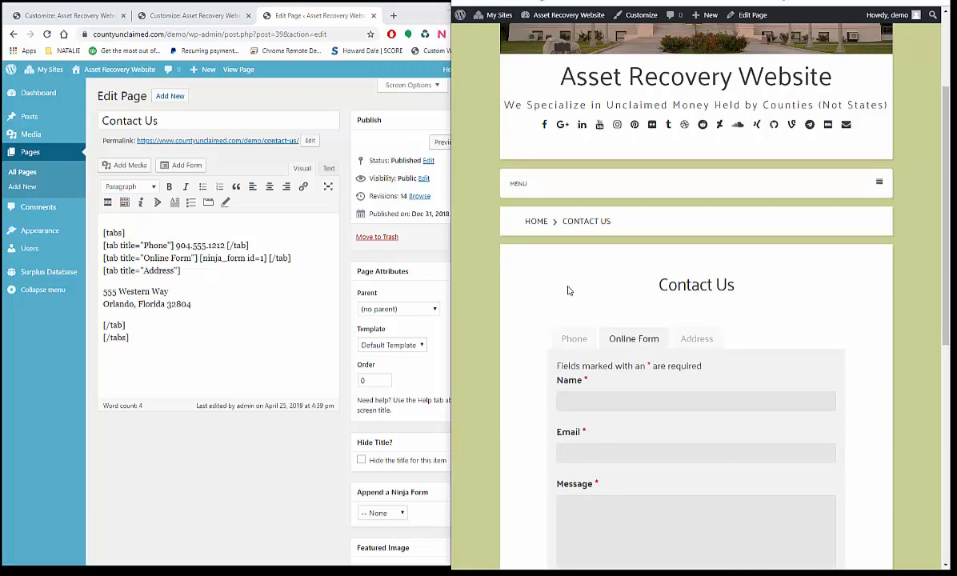
scroll(552, 282, "down", 1)
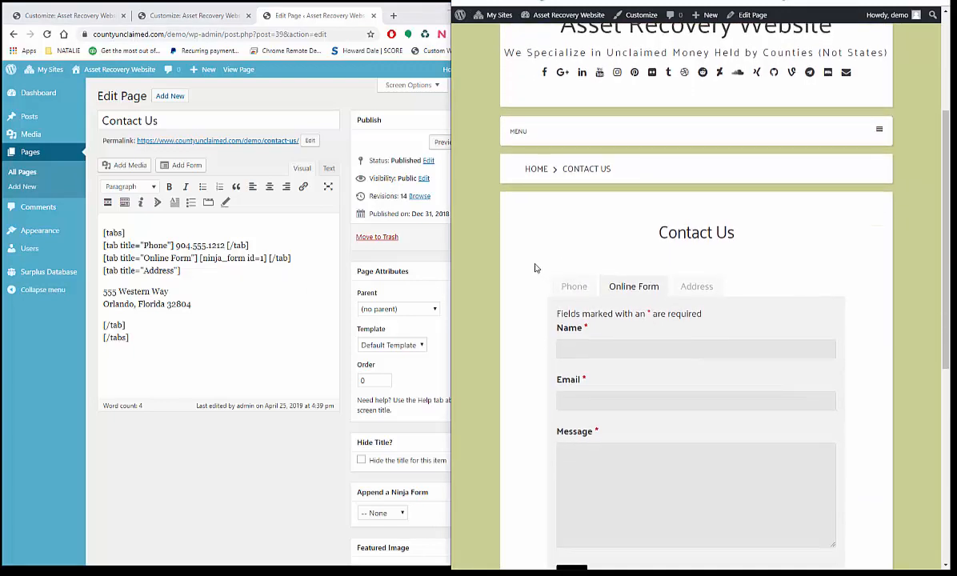
scroll(535, 253, "down", 1)
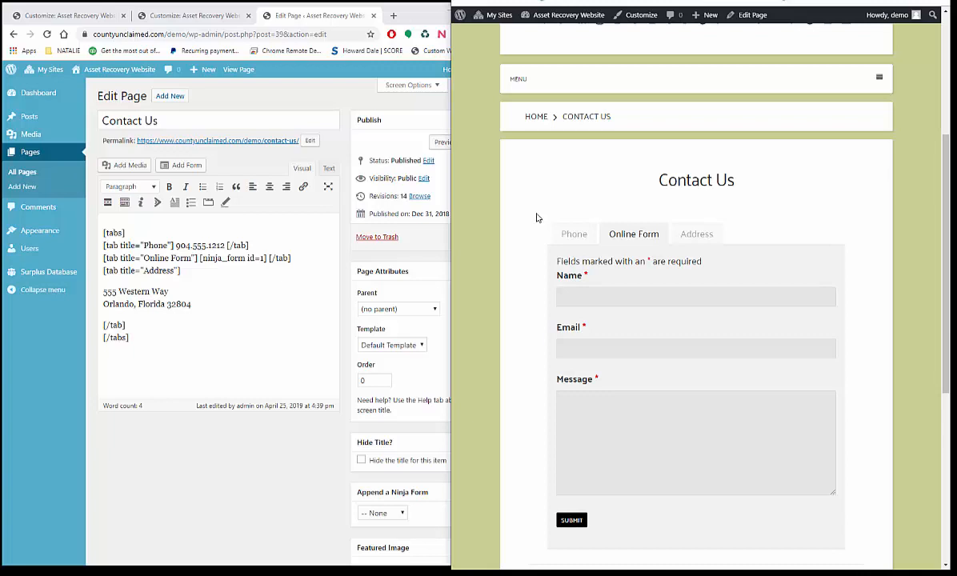
- Examine the editable address and phone number in the Contact Us content, and highlight the whole [tabs] block
left_click(172, 291)
left_click_drag(193, 305, 122, 284)
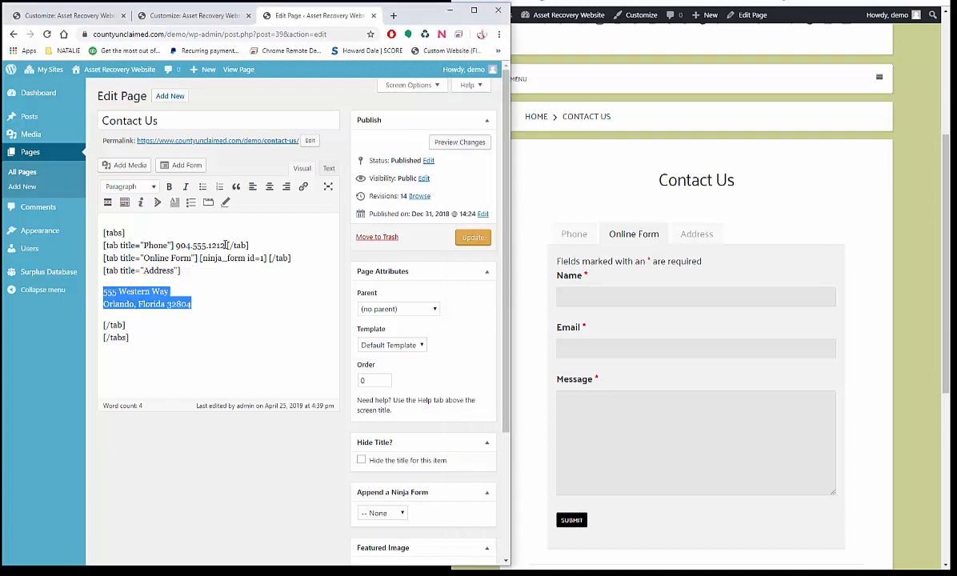
left_click_drag(226, 246, 183, 243)
left_click(211, 279)
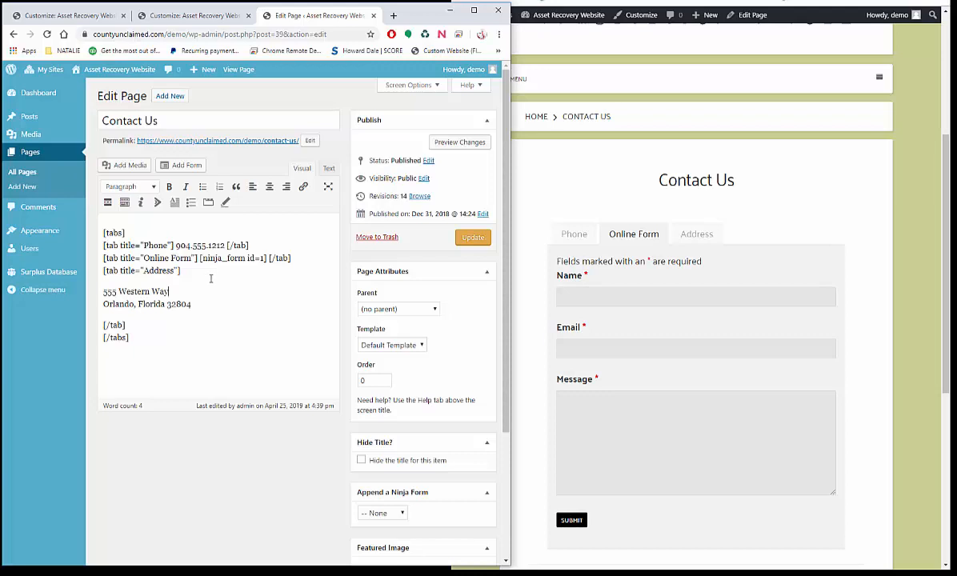
left_click_drag(179, 341, 81, 203)
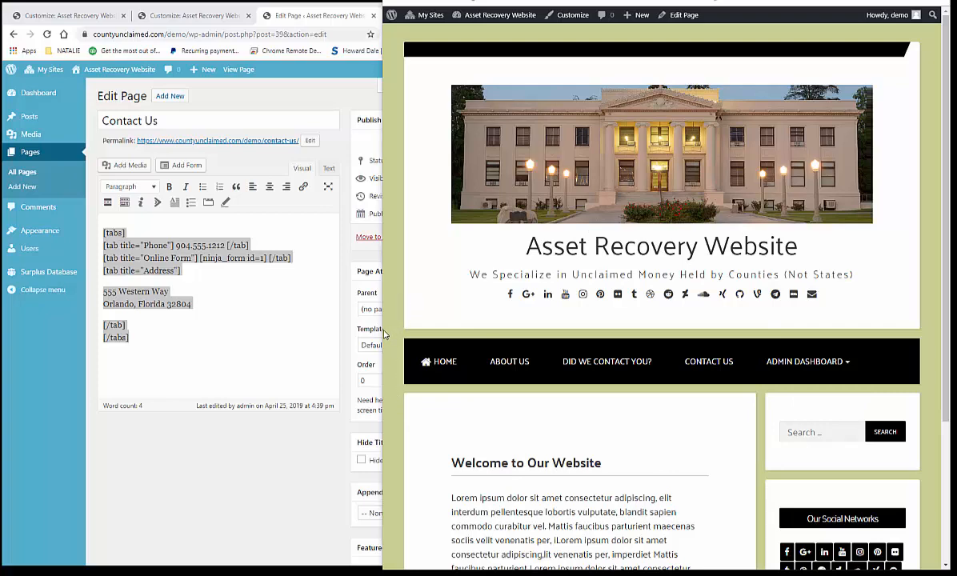
- Narrow the live site's window to check its collapsed menu and page layout, and restore the wider layout
left_click_drag(384, 331, 469, 331)
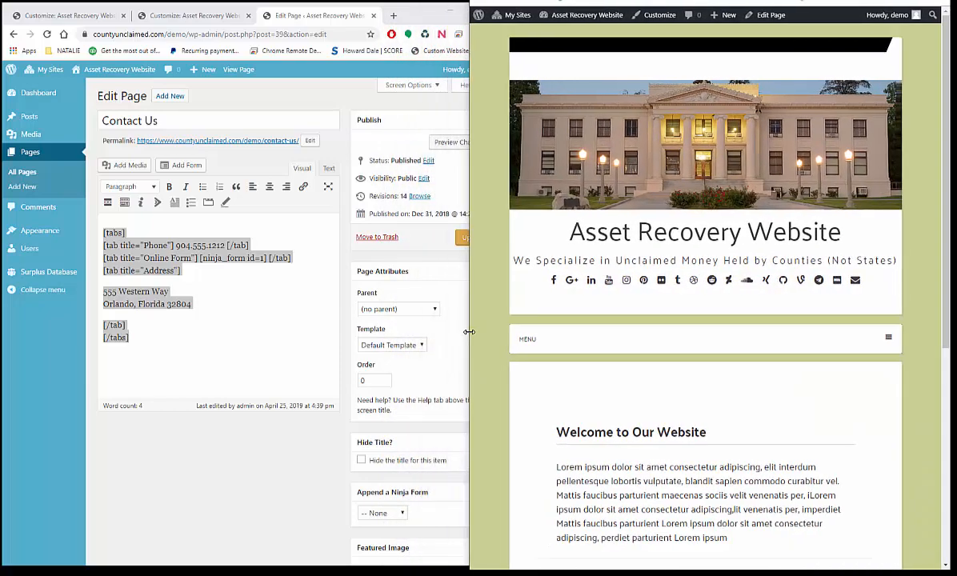
left_click(888, 341)
left_click(888, 340)
scroll(887, 346, "down", 3)
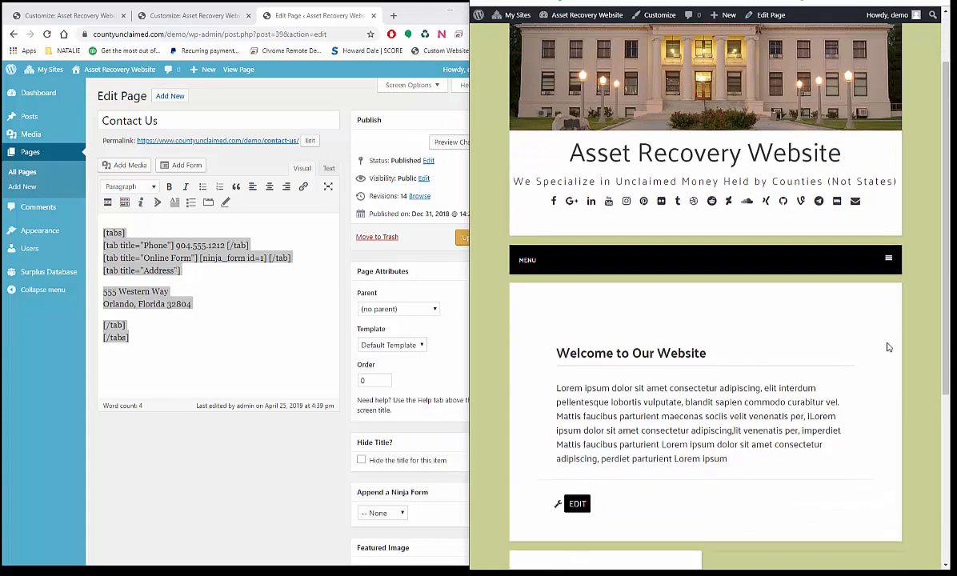
scroll(833, 350, "up", 3)
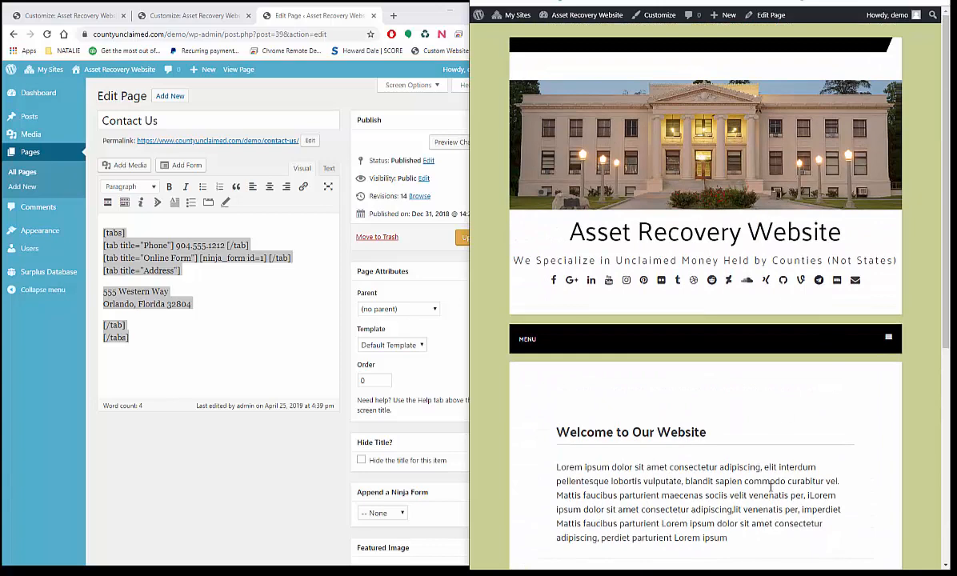
left_click_drag(467, 426, 355, 427)
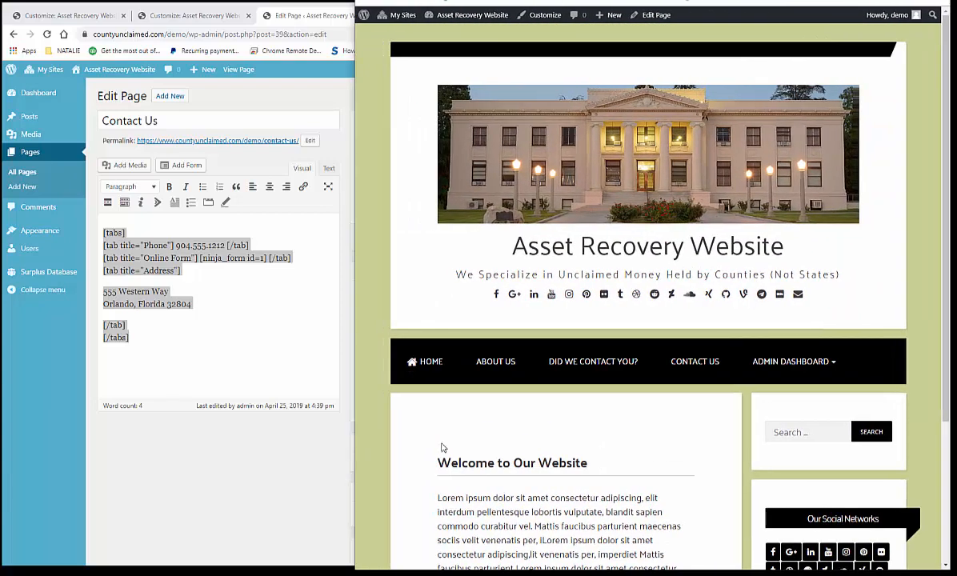
- Open Admin Back End from the live site's Admin Dashboard menu to view the WordPress dashboard, and return to the site
scroll(648, 320, "down", 1)
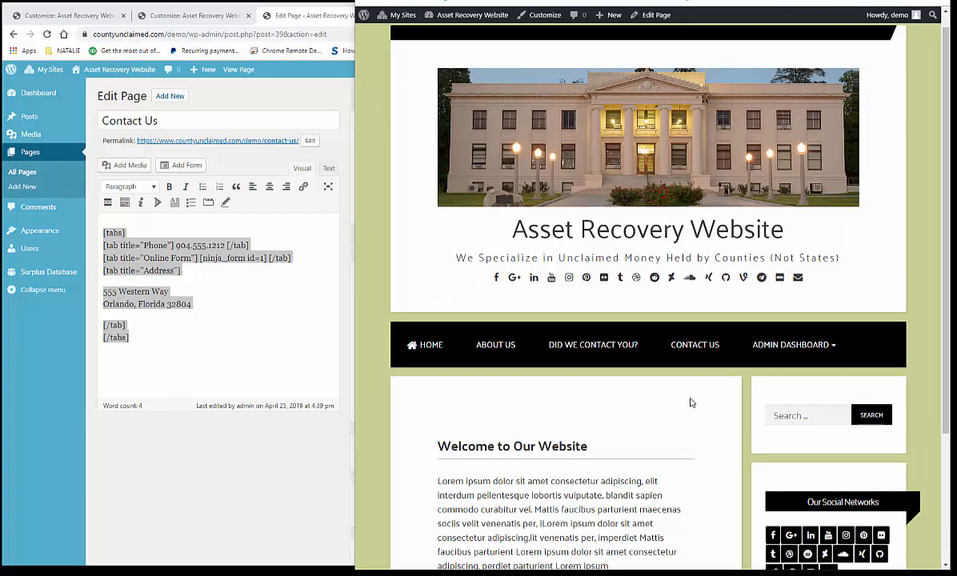
mouse_move(773, 346)
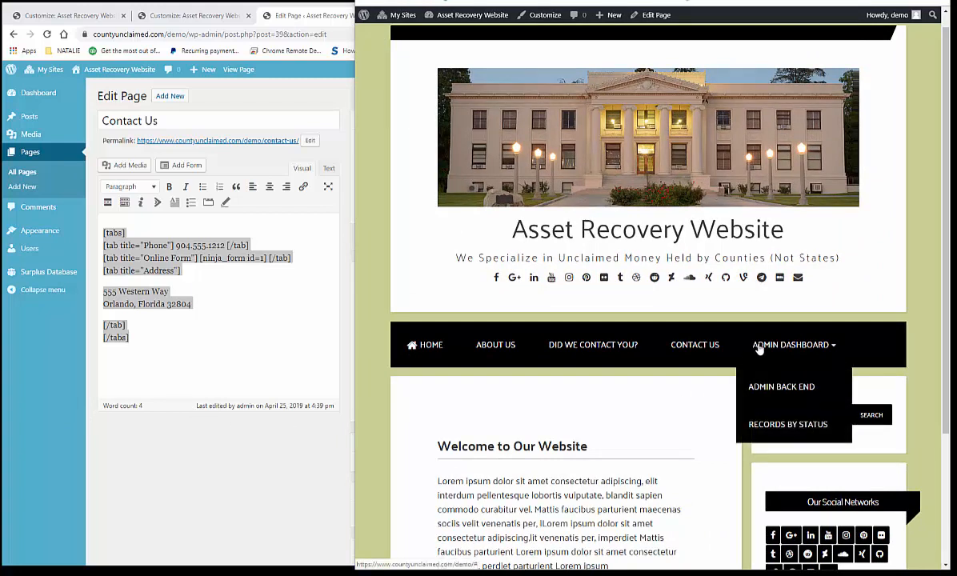
left_click(758, 390)
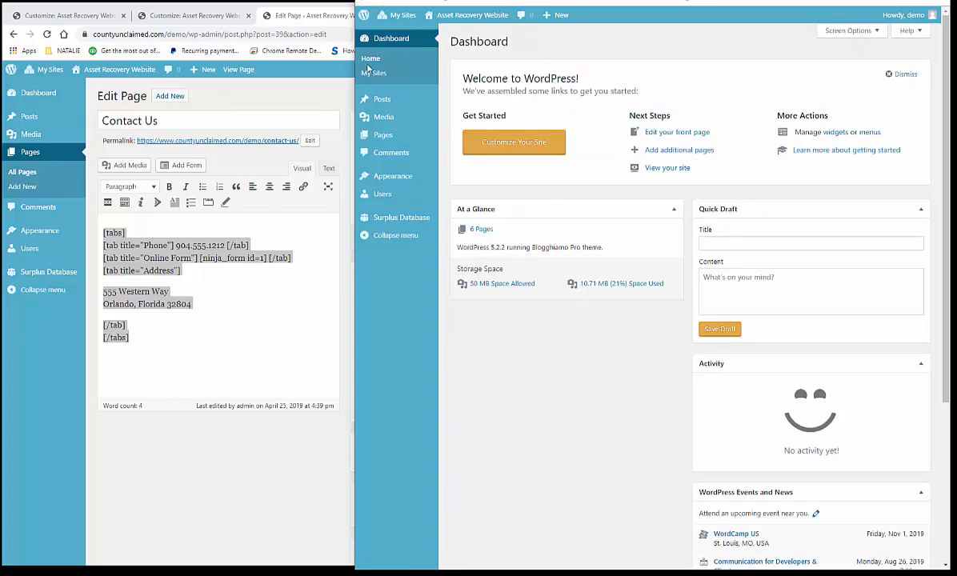
left_click(369, 2)
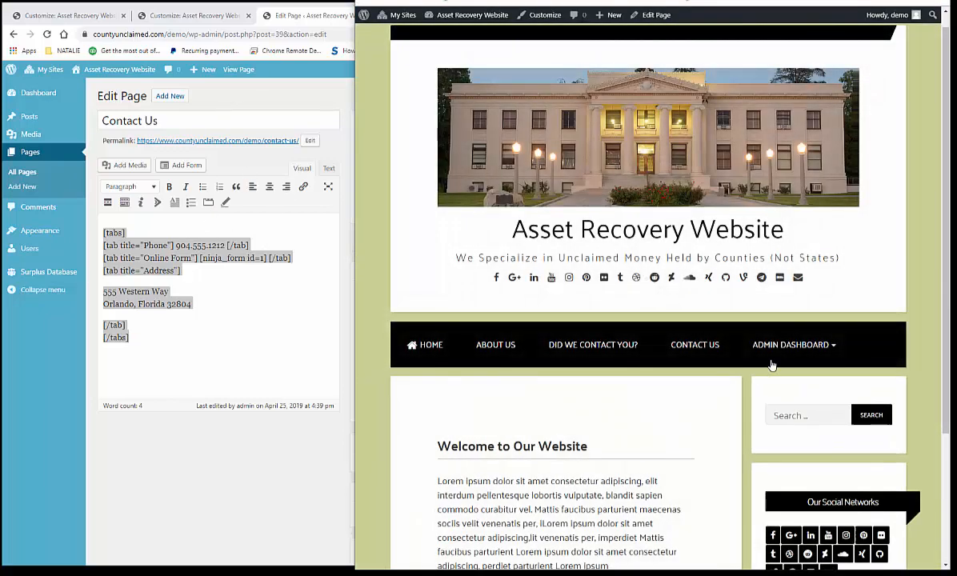
- Open the private Records By Status page in a maximized window and view its list of status sections
mouse_move(810, 350)
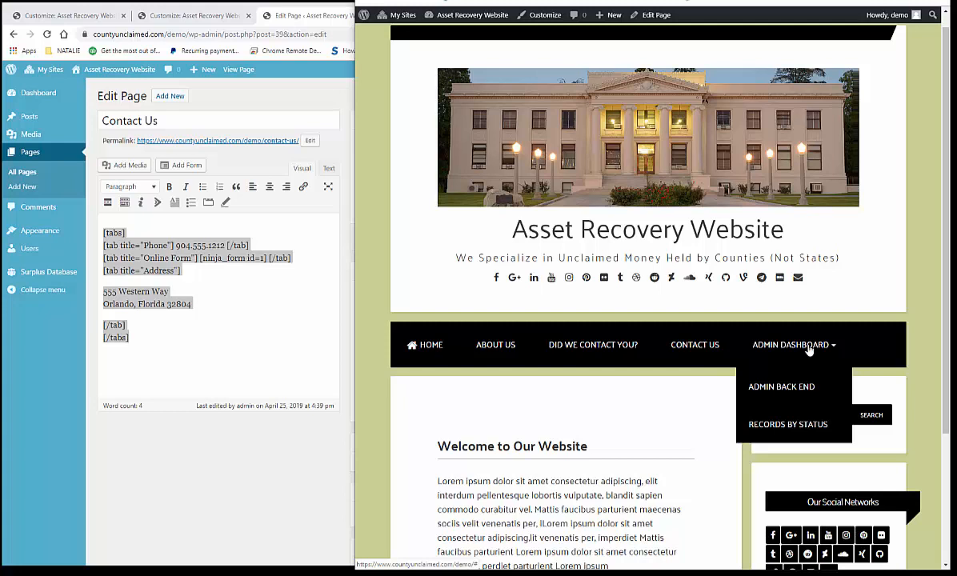
left_click(780, 426)
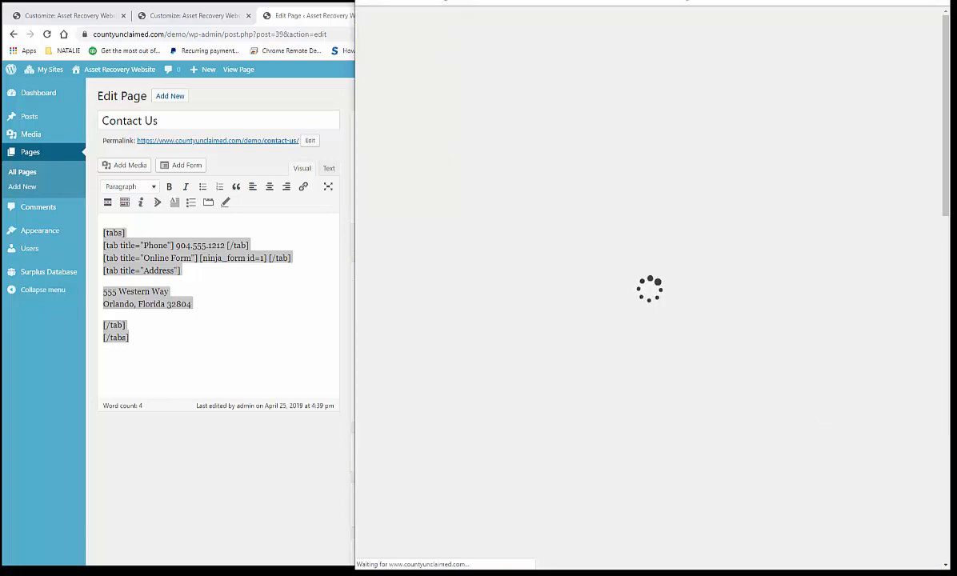
left_click(895, 0)
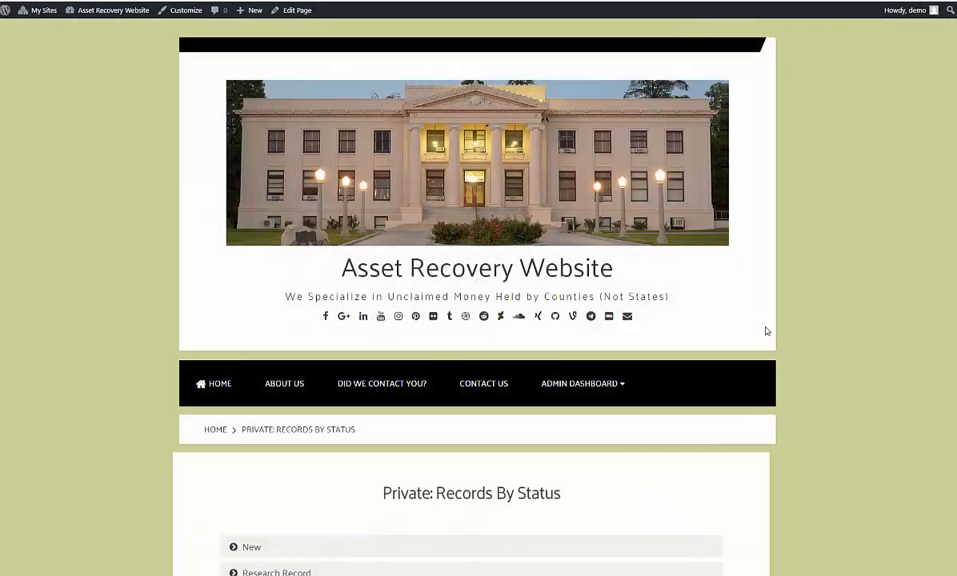
scroll(766, 331, "down", 3)
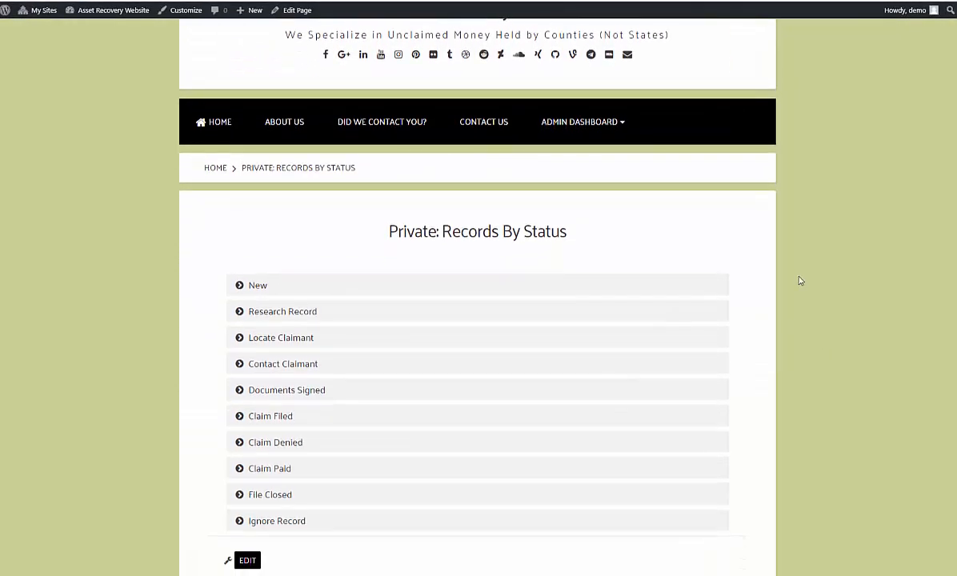
scroll(799, 280, "down", 1)
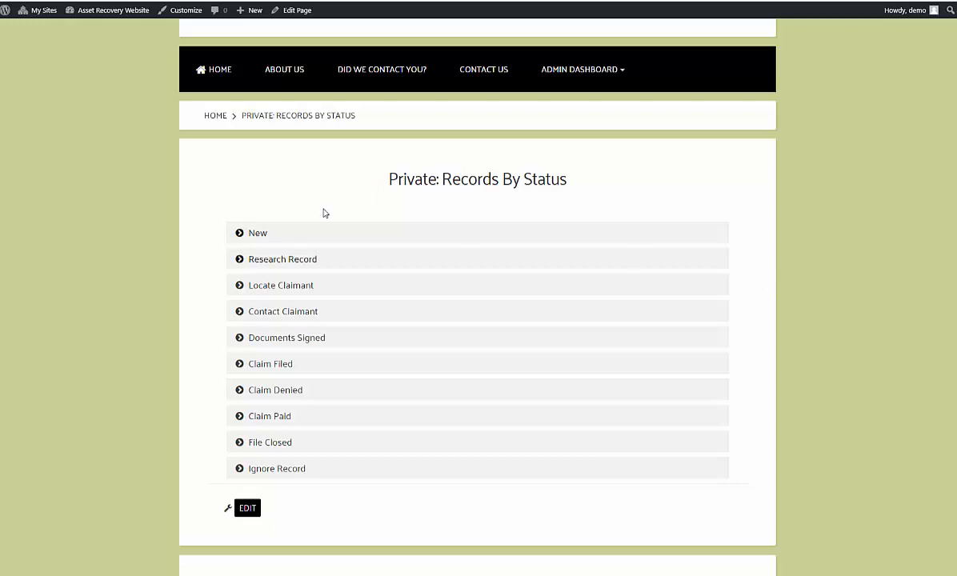
- Expand and collapse the New, Locate Claimant, Contact Claimant and Documents Signed sections to examine their records
left_click(240, 234)
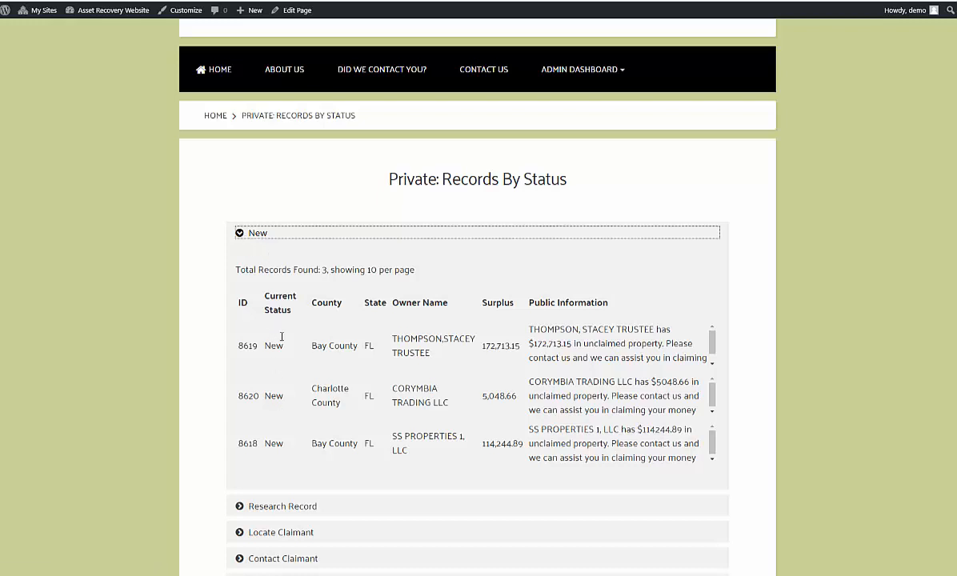
left_click(240, 234)
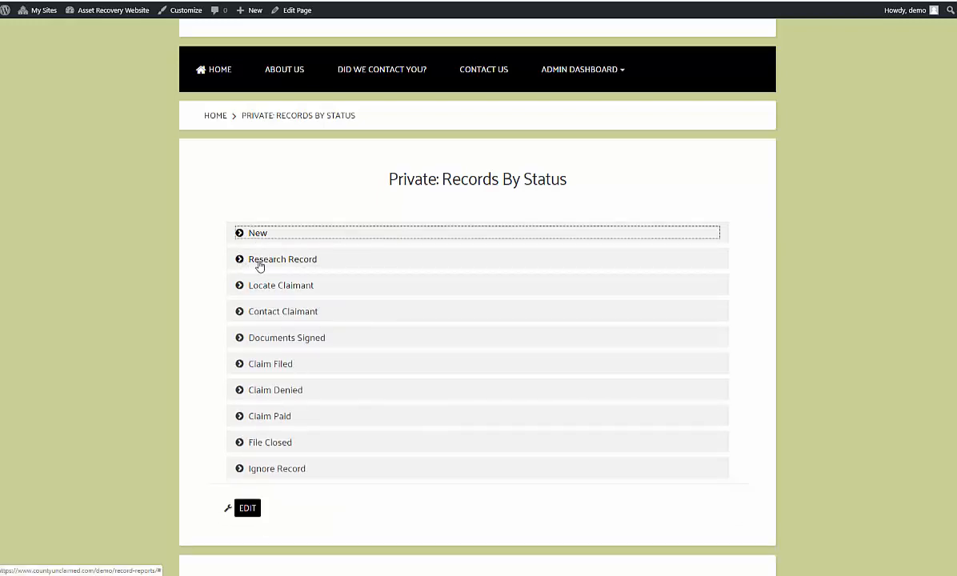
left_click(240, 286)
left_click(237, 285)
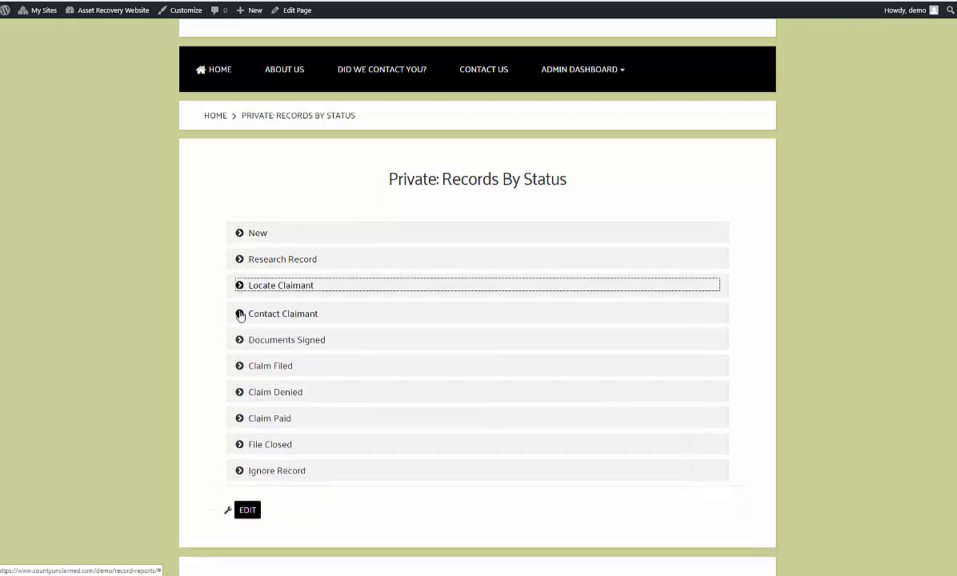
left_click(239, 314)
left_click(240, 316)
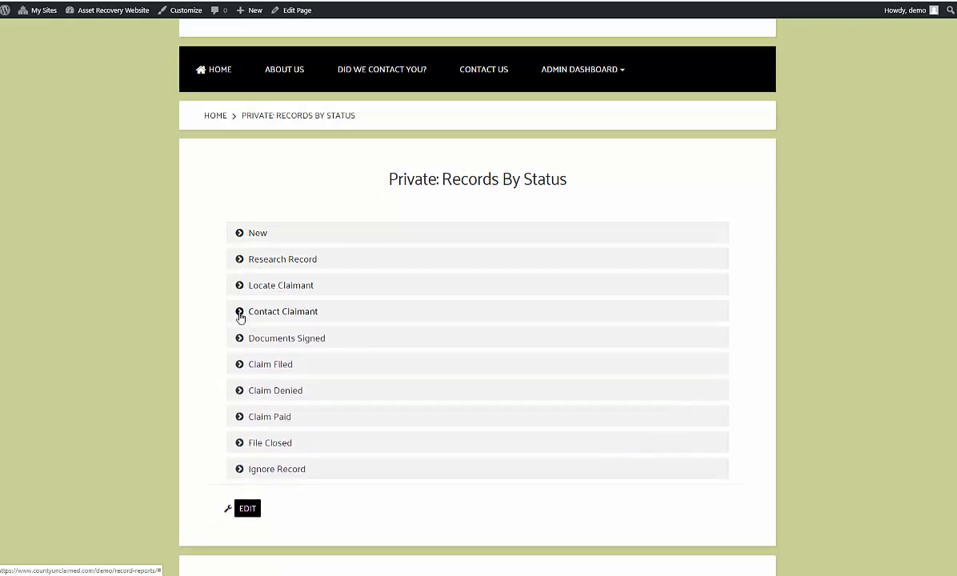
left_click(242, 340)
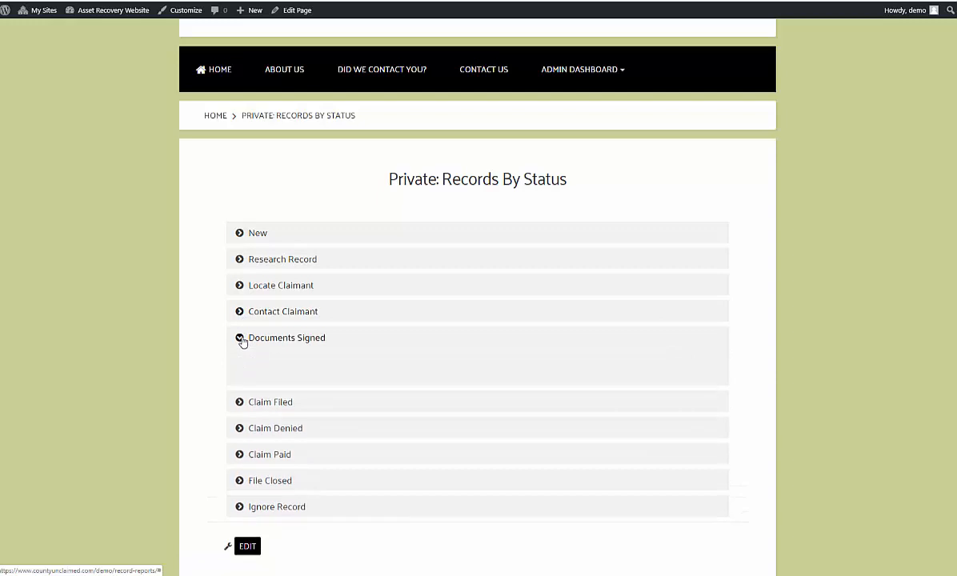
left_click(242, 340)
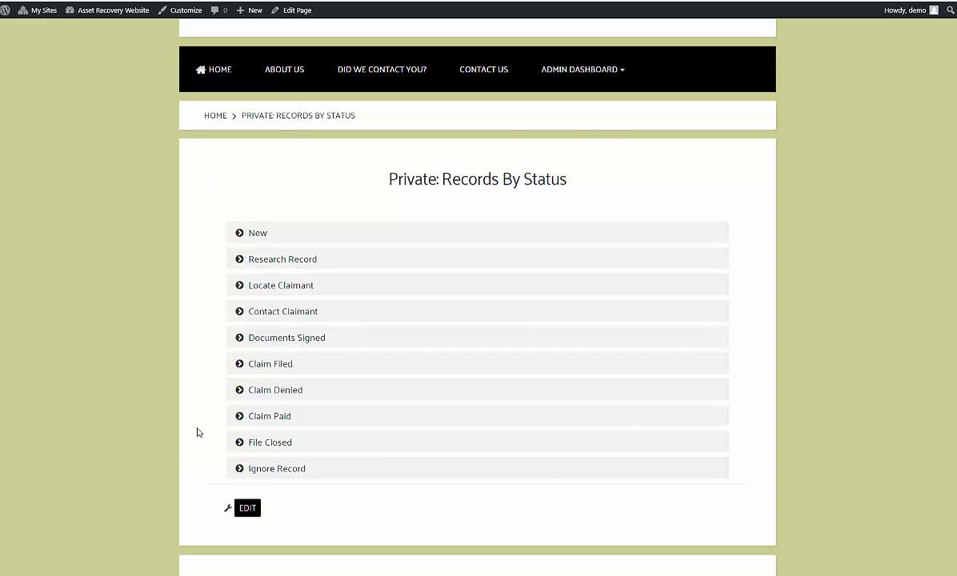
- Open the Records By Status page for editing and examine the toggle shortcodes that filter records by current status
left_click(247, 508)
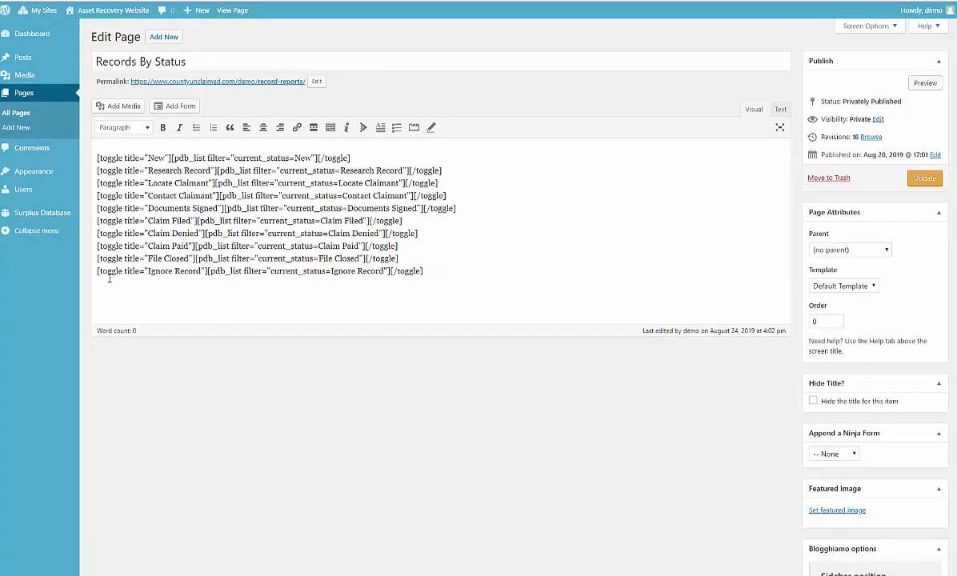
left_click(427, 274)
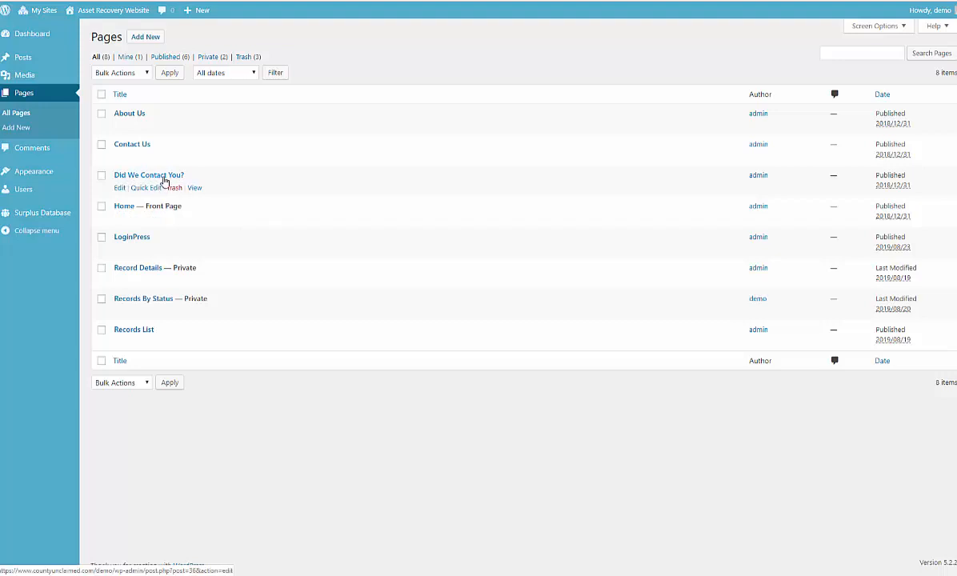
- Set the Did We Contact You? page's status to Draft and update the page
left_click(123, 189)
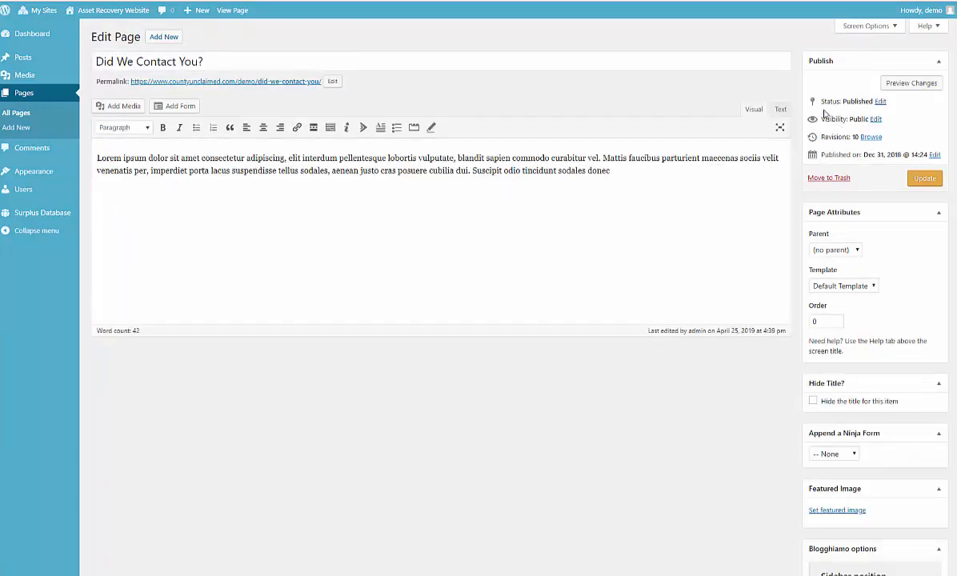
left_click(879, 102)
left_click(871, 116)
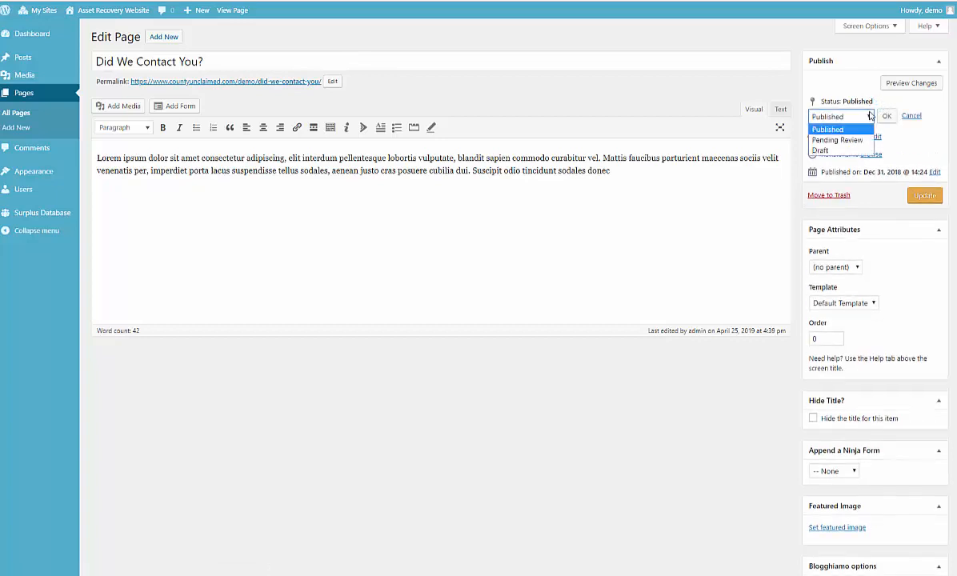
left_click(839, 151)
left_click(887, 116)
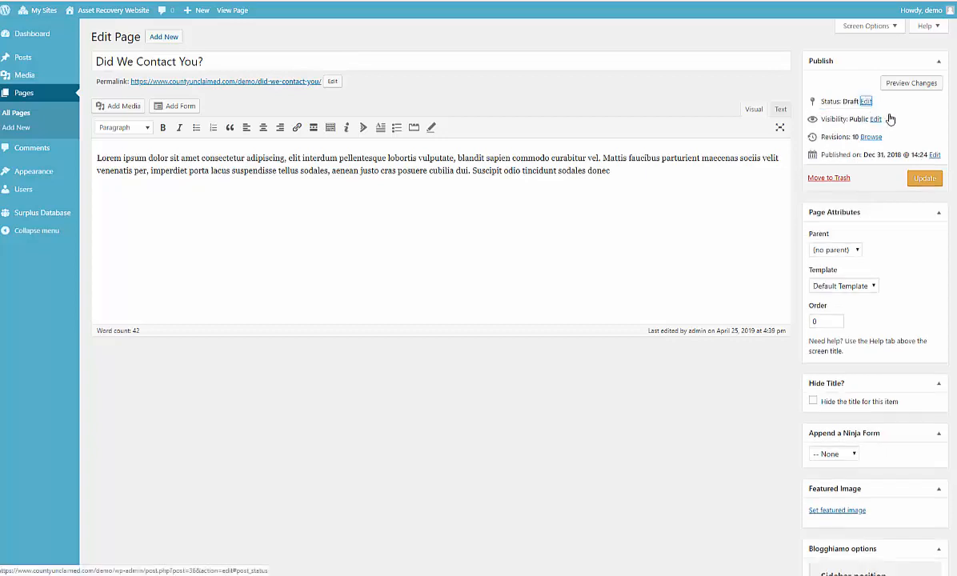
left_click(925, 179)
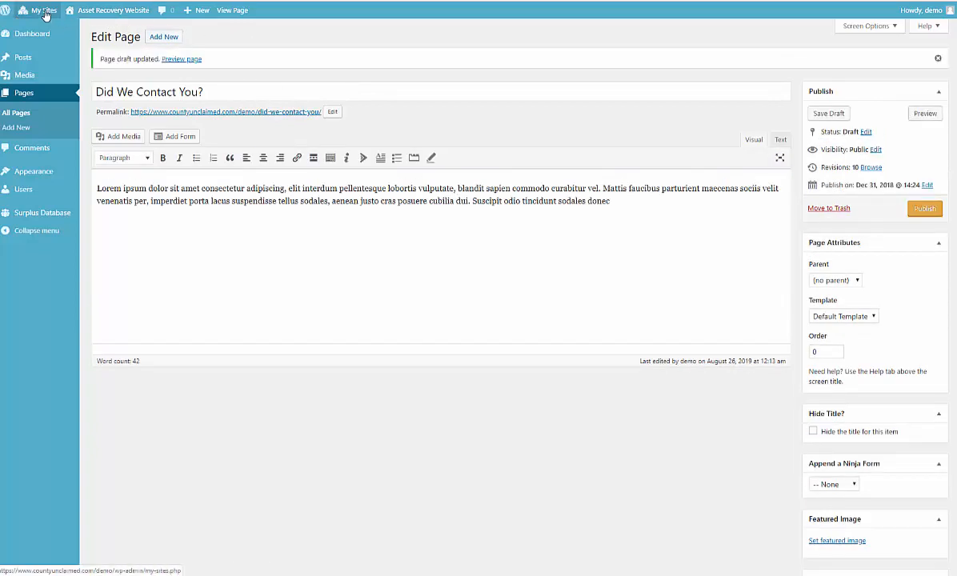
- Open the live site in a new tab and log out to view its home page as a visitor
right_click(86, 31)
left_click(104, 38)
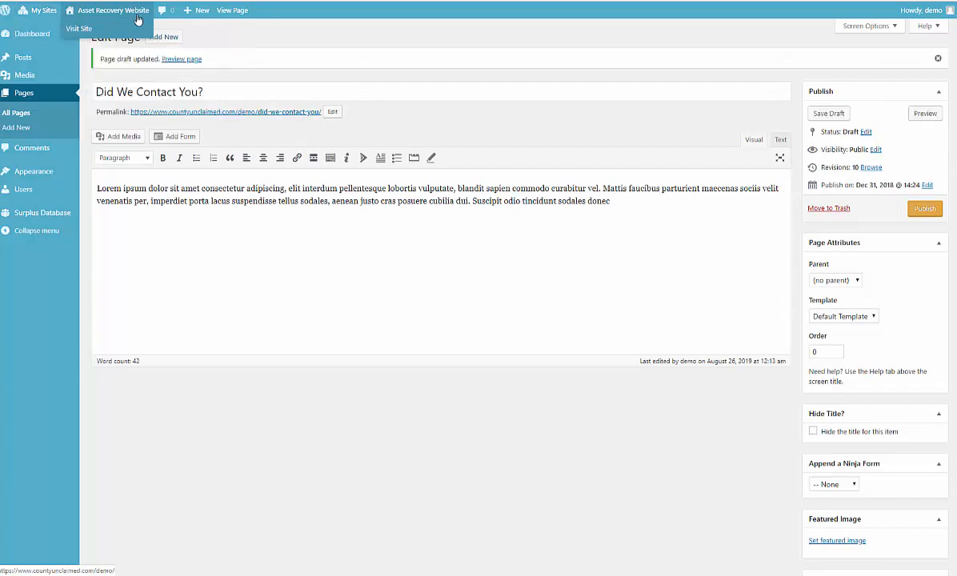
left_click(166, 1)
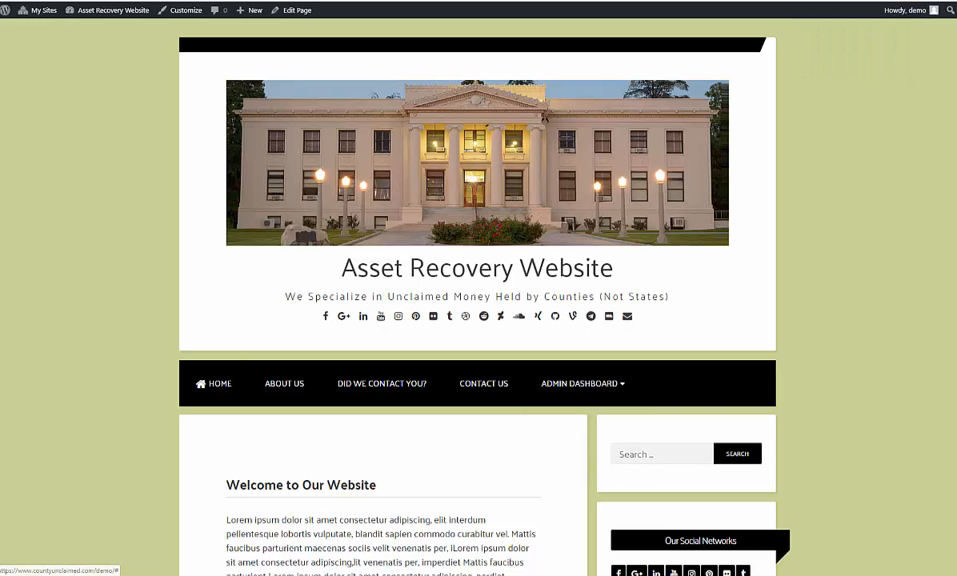
mouse_move(902, 15)
left_click(874, 63)
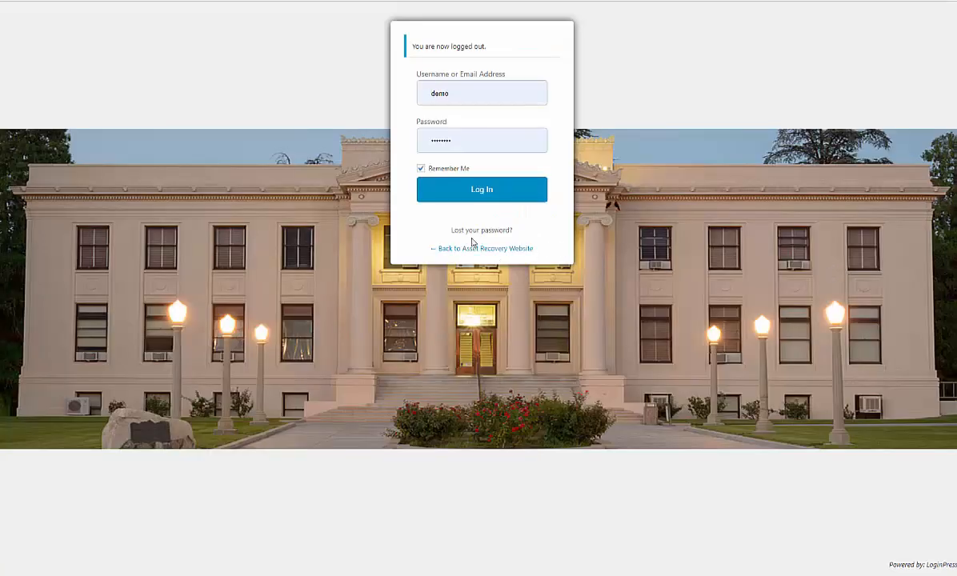
left_click(482, 248)
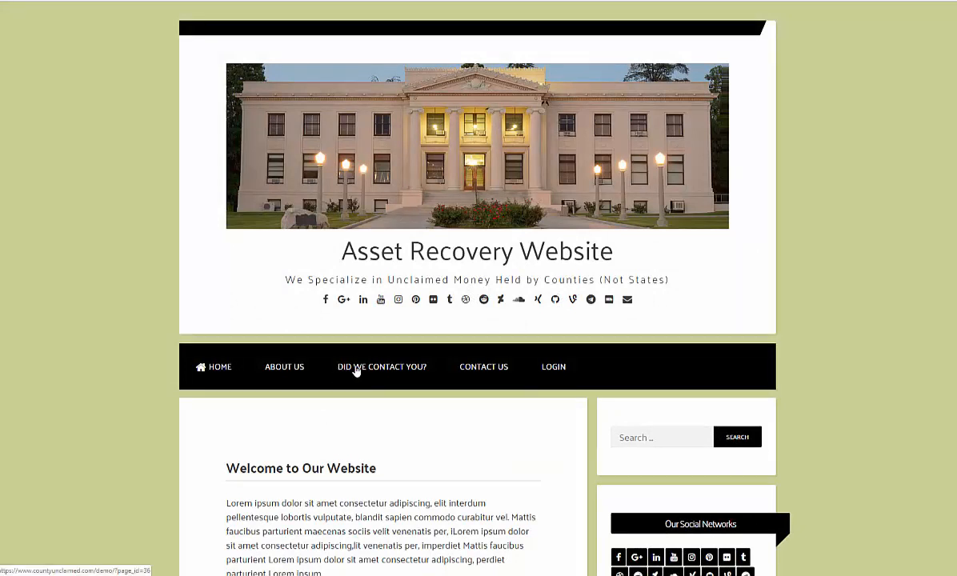
- Visit the Did We Contact You? page from the site's navigation and examine what visitors see there
left_click(360, 368)
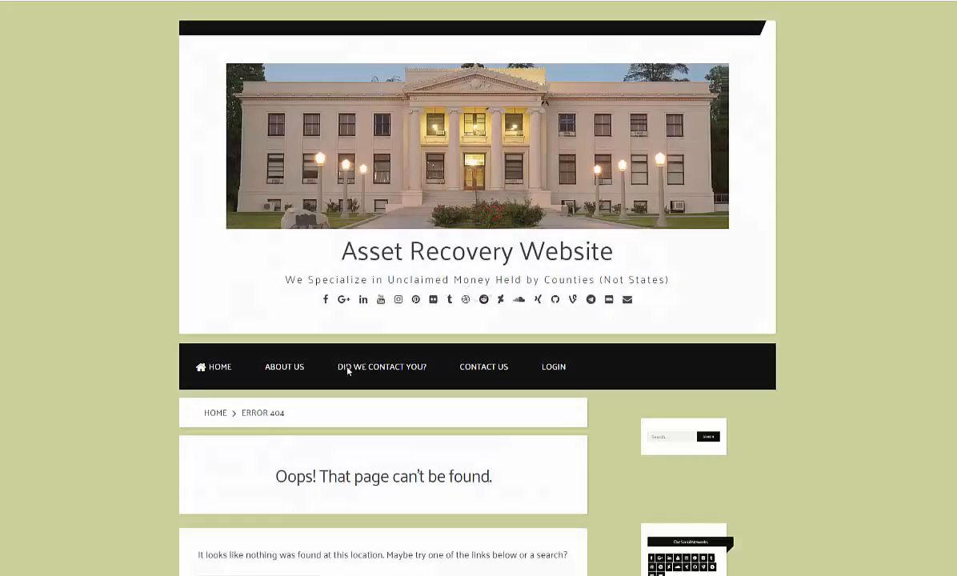
scroll(142, 316, "down", 2)
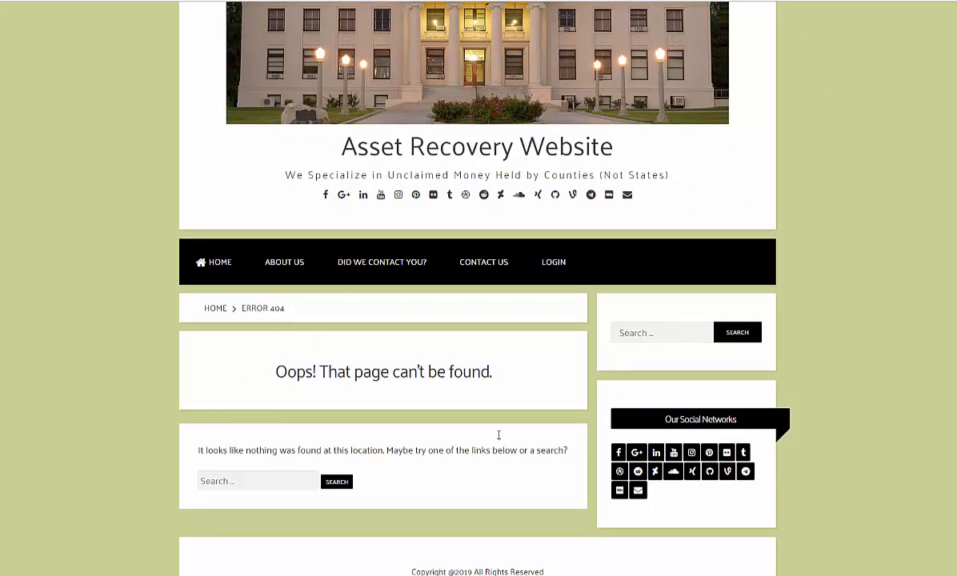
scroll(480, 384, "up", 2)
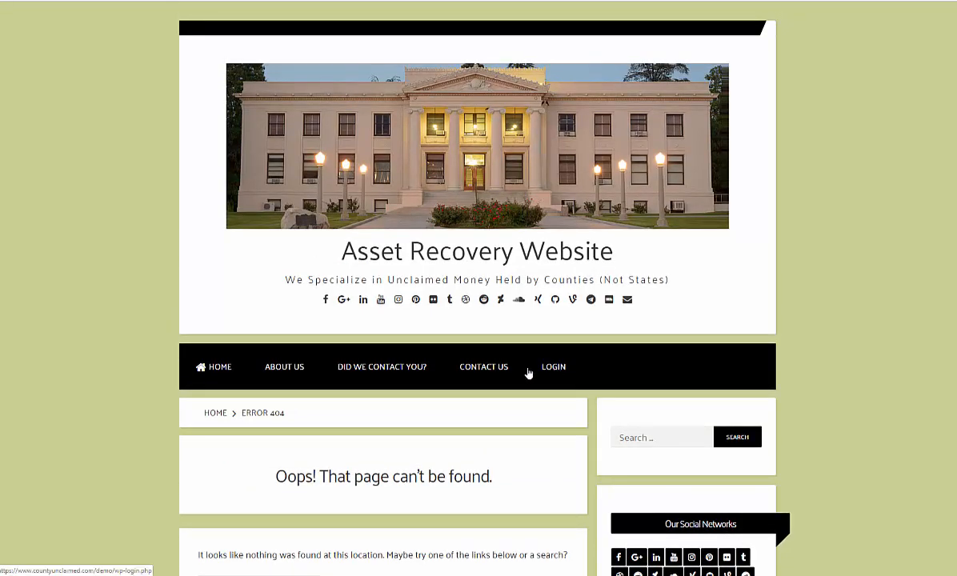
- Log back in with the saved demo credentials and load MainNav (Primary Menu) for editing in the menu editor
left_click(533, 370)
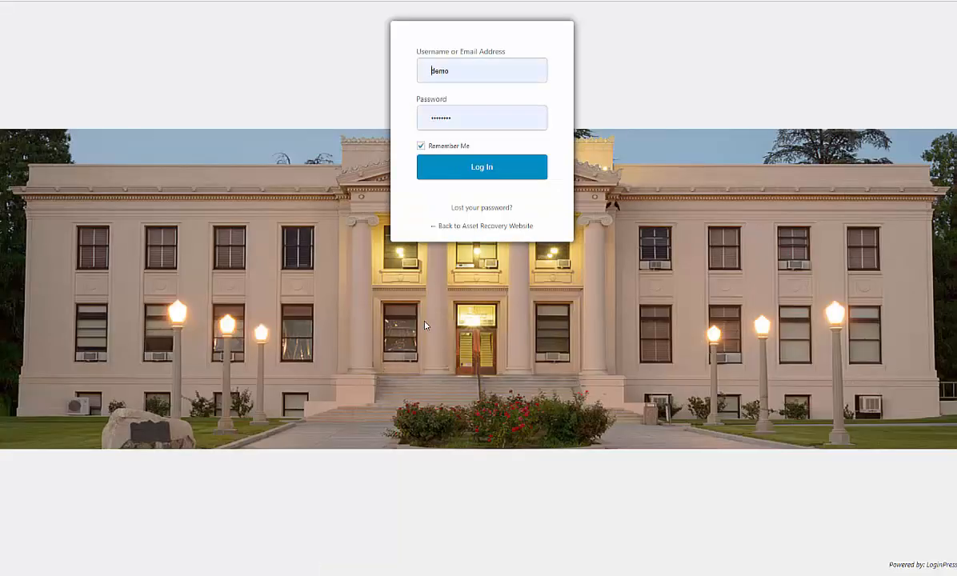
left_click(446, 164)
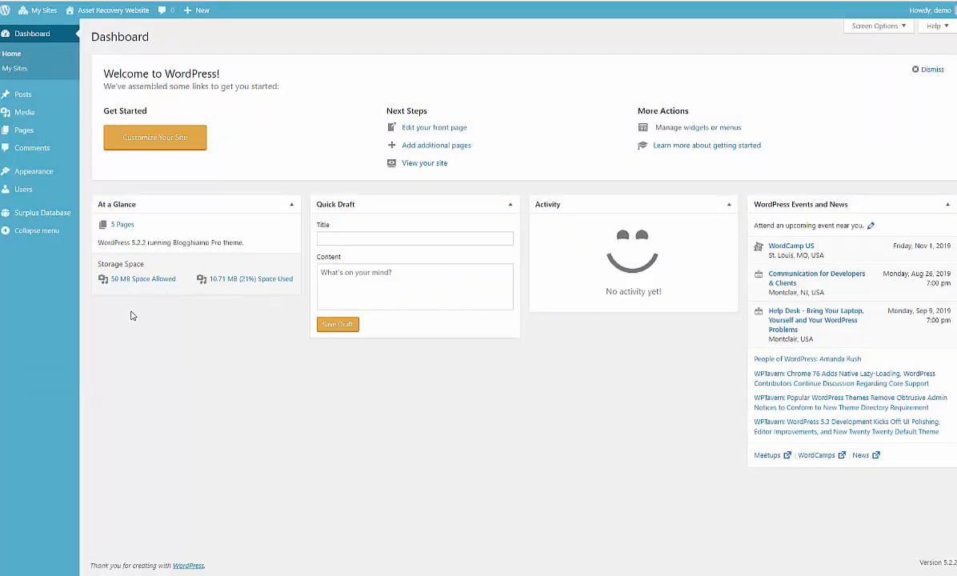
mouse_move(45, 174)
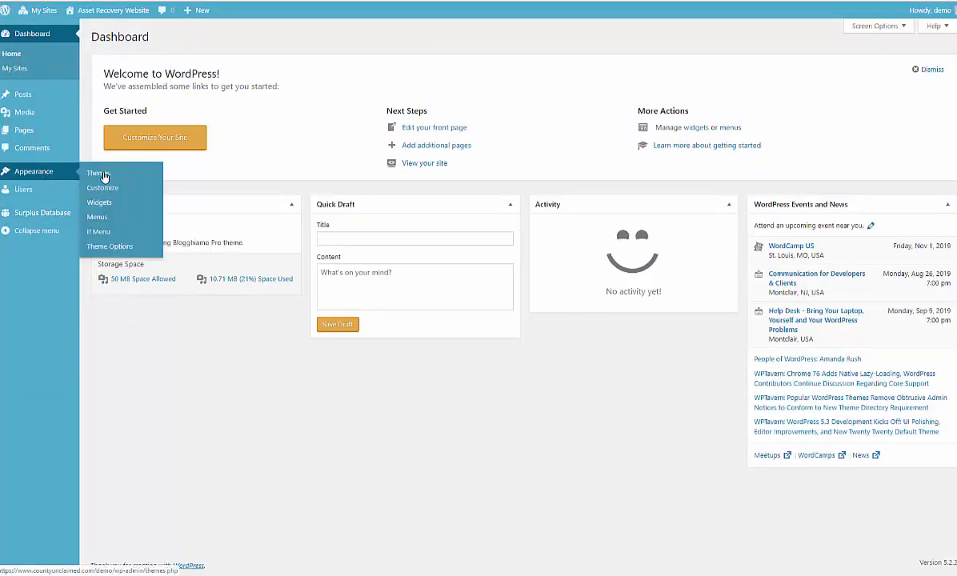
left_click(97, 217)
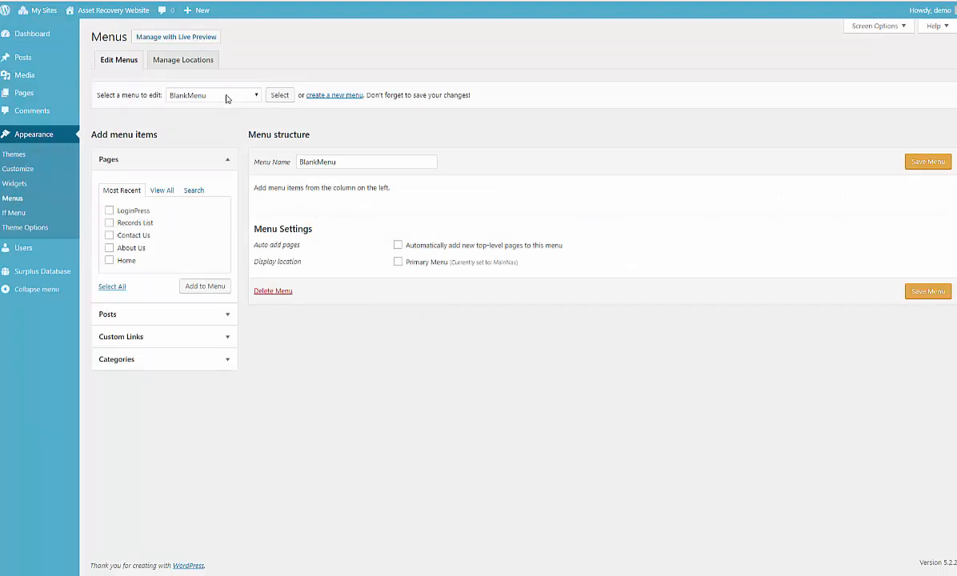
left_click(226, 98)
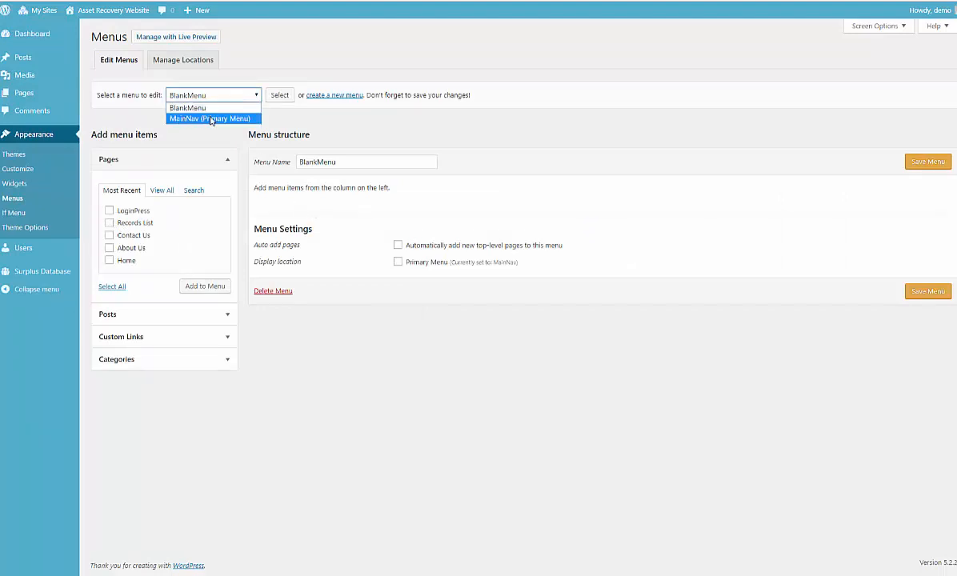
left_click(211, 119)
left_click(281, 97)
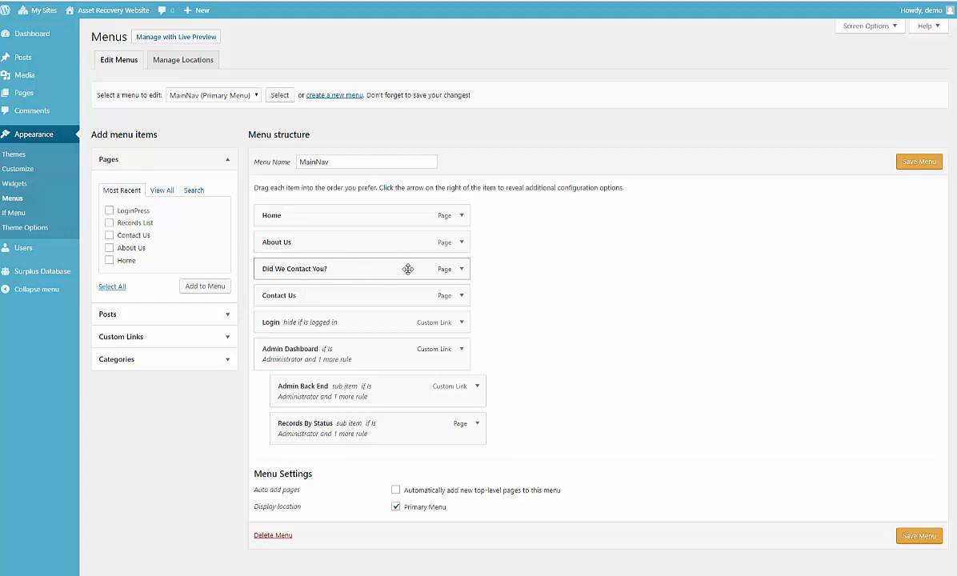
- Remove the Did We Contact You? item from the MainNav menu and save the menu
left_click(462, 270)
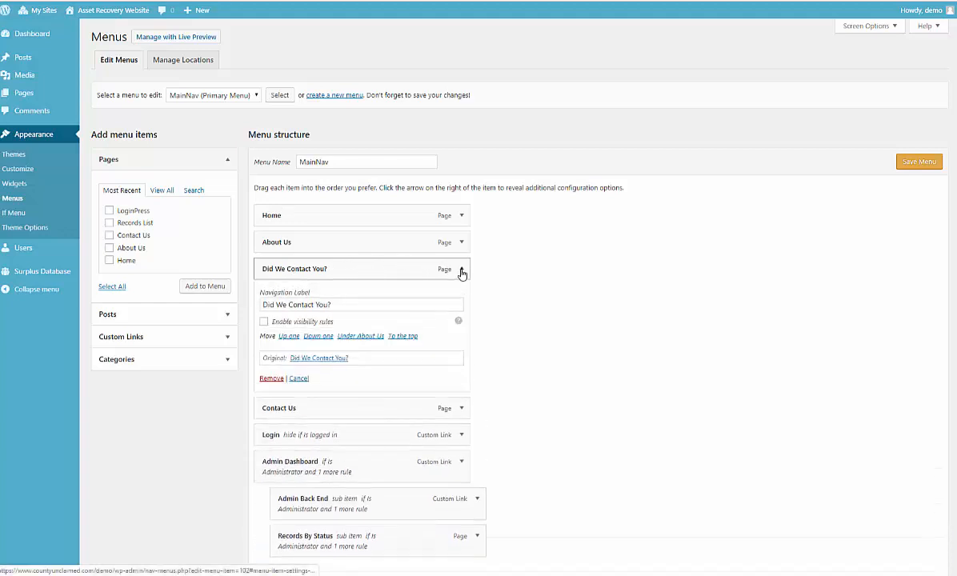
left_click(274, 381)
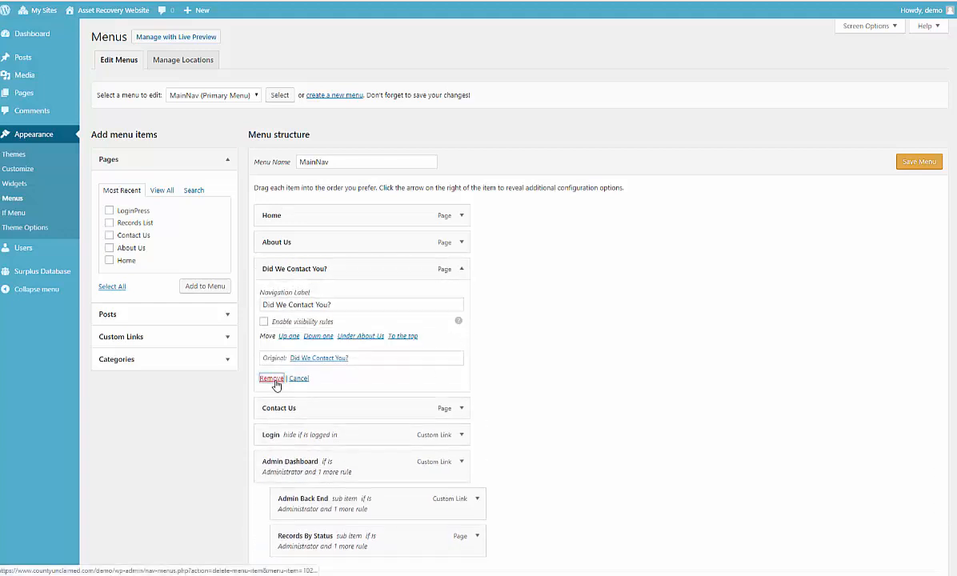
left_click(924, 164)
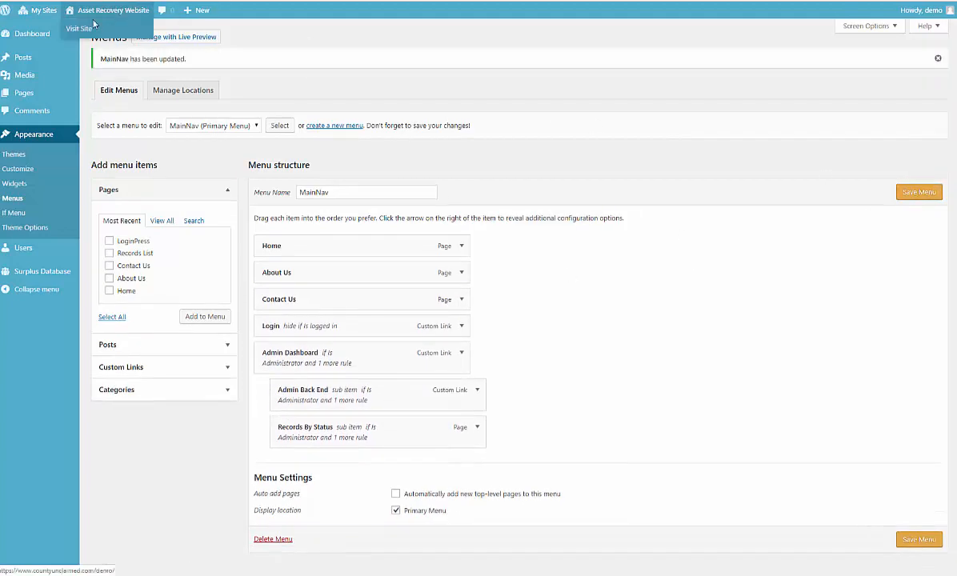
- Open the live site in a new tab to check its updated navigation menu
right_click(93, 24)
key("Escape")
left_click(128, 28)
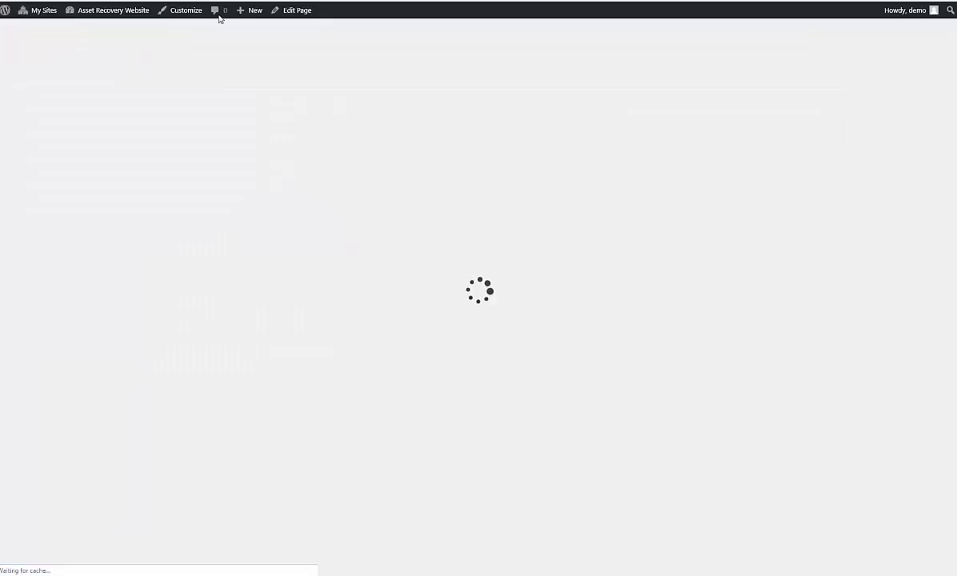